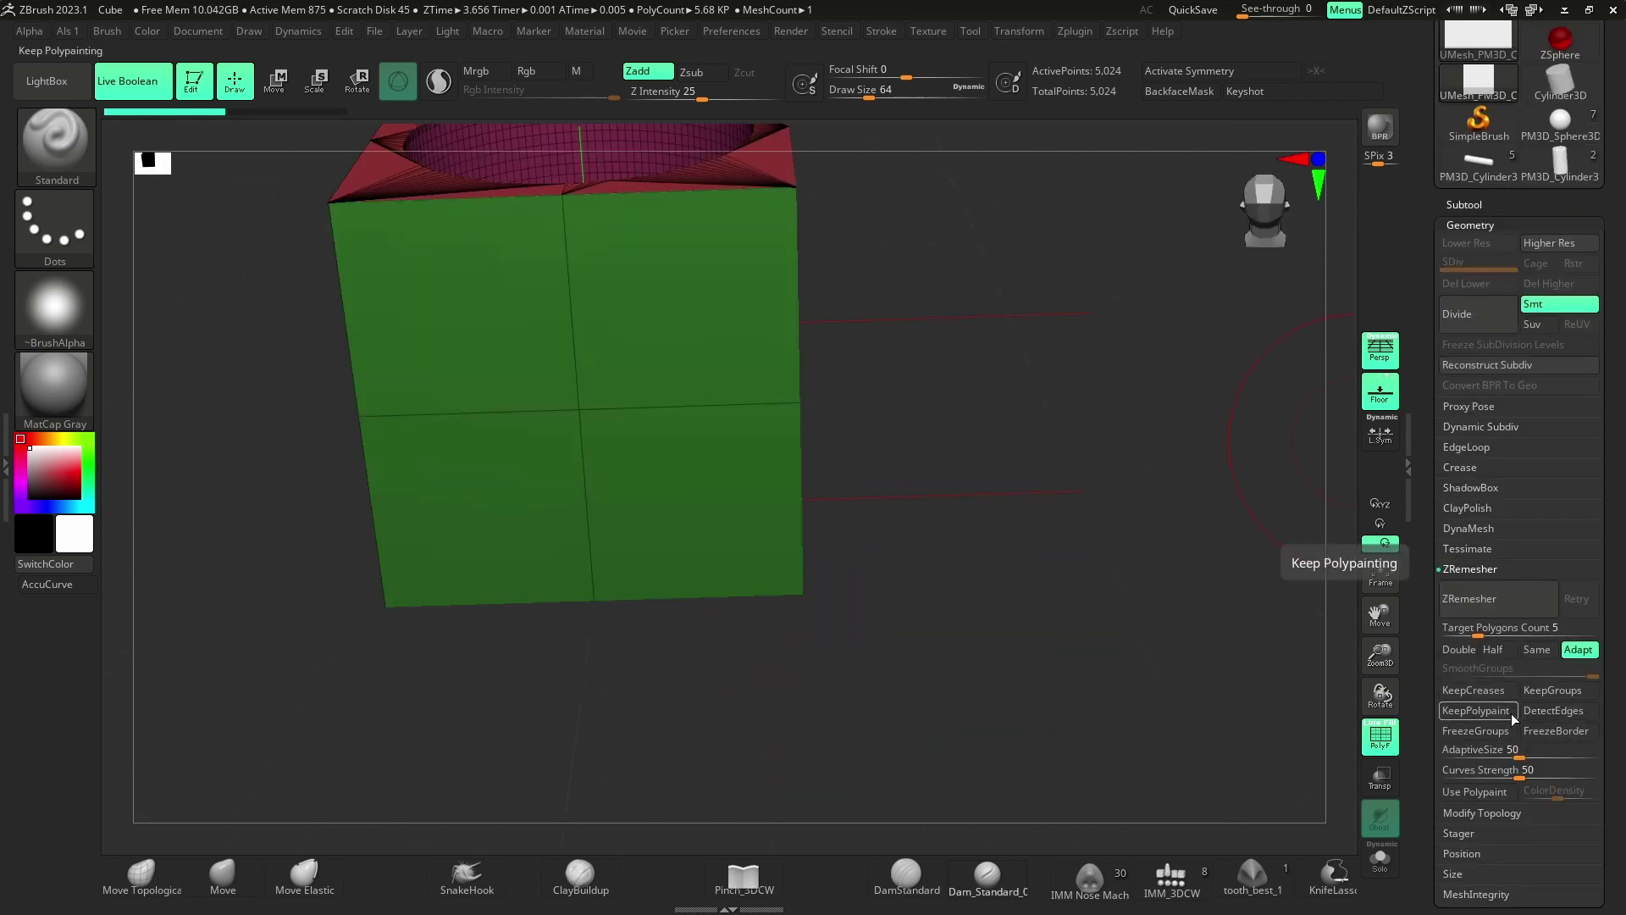
# Enable hard-edge detection and ZRemesh the drilled cube at a target polygons count of 5
pyautogui.click(1553, 714)
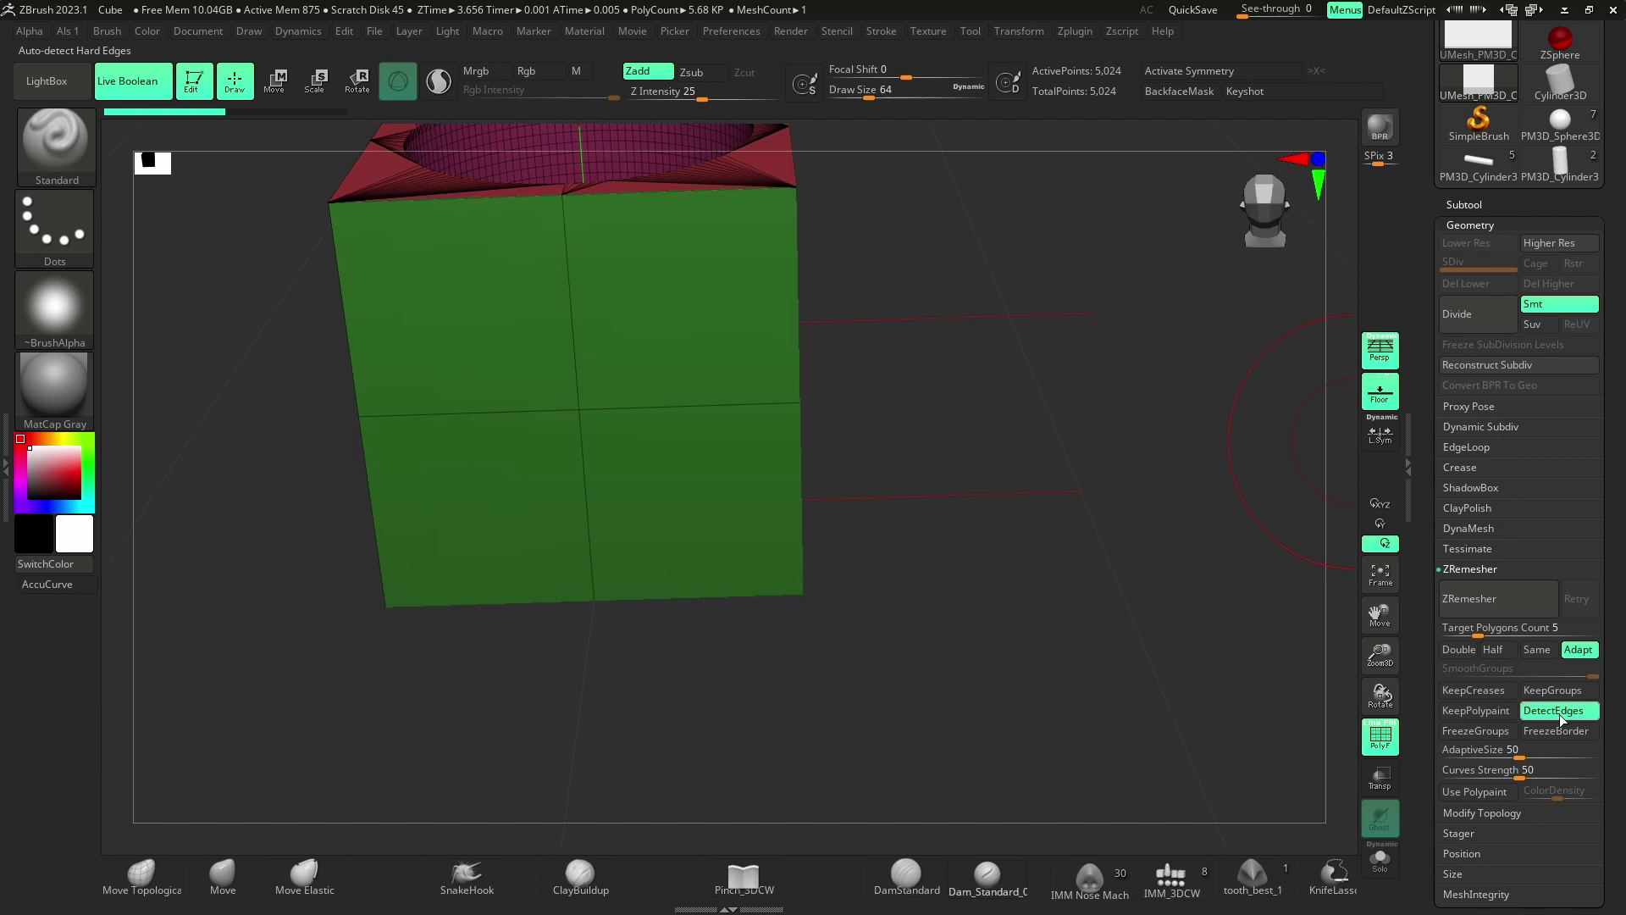
pyautogui.click(1486, 596)
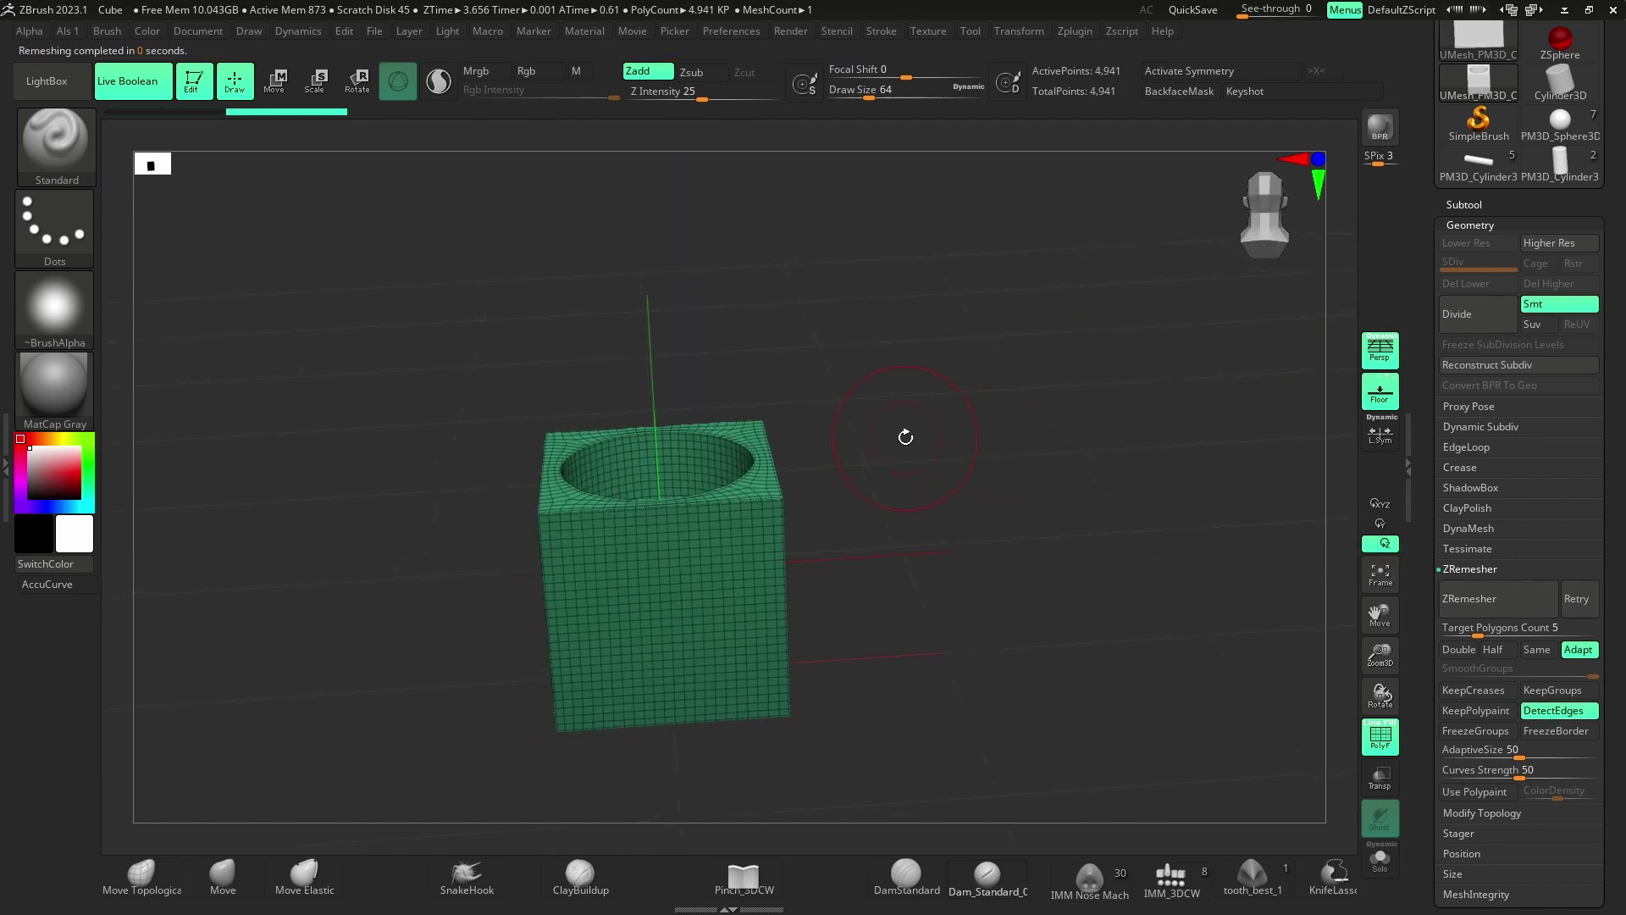
pyautogui.moveTo(905, 437)
pyautogui.keyDown('alt'); pyautogui.mouseDown()
pyautogui.moveTo(1101, 406)
pyautogui.moveTo(1139, 475)
pyautogui.mouseUp(); pyautogui.keyUp('alt')
# Examine the remeshed cube with the polyframe off and on, and compare it with the original mesh by undoing and redoing the remesh
pyautogui.click(1380, 739)
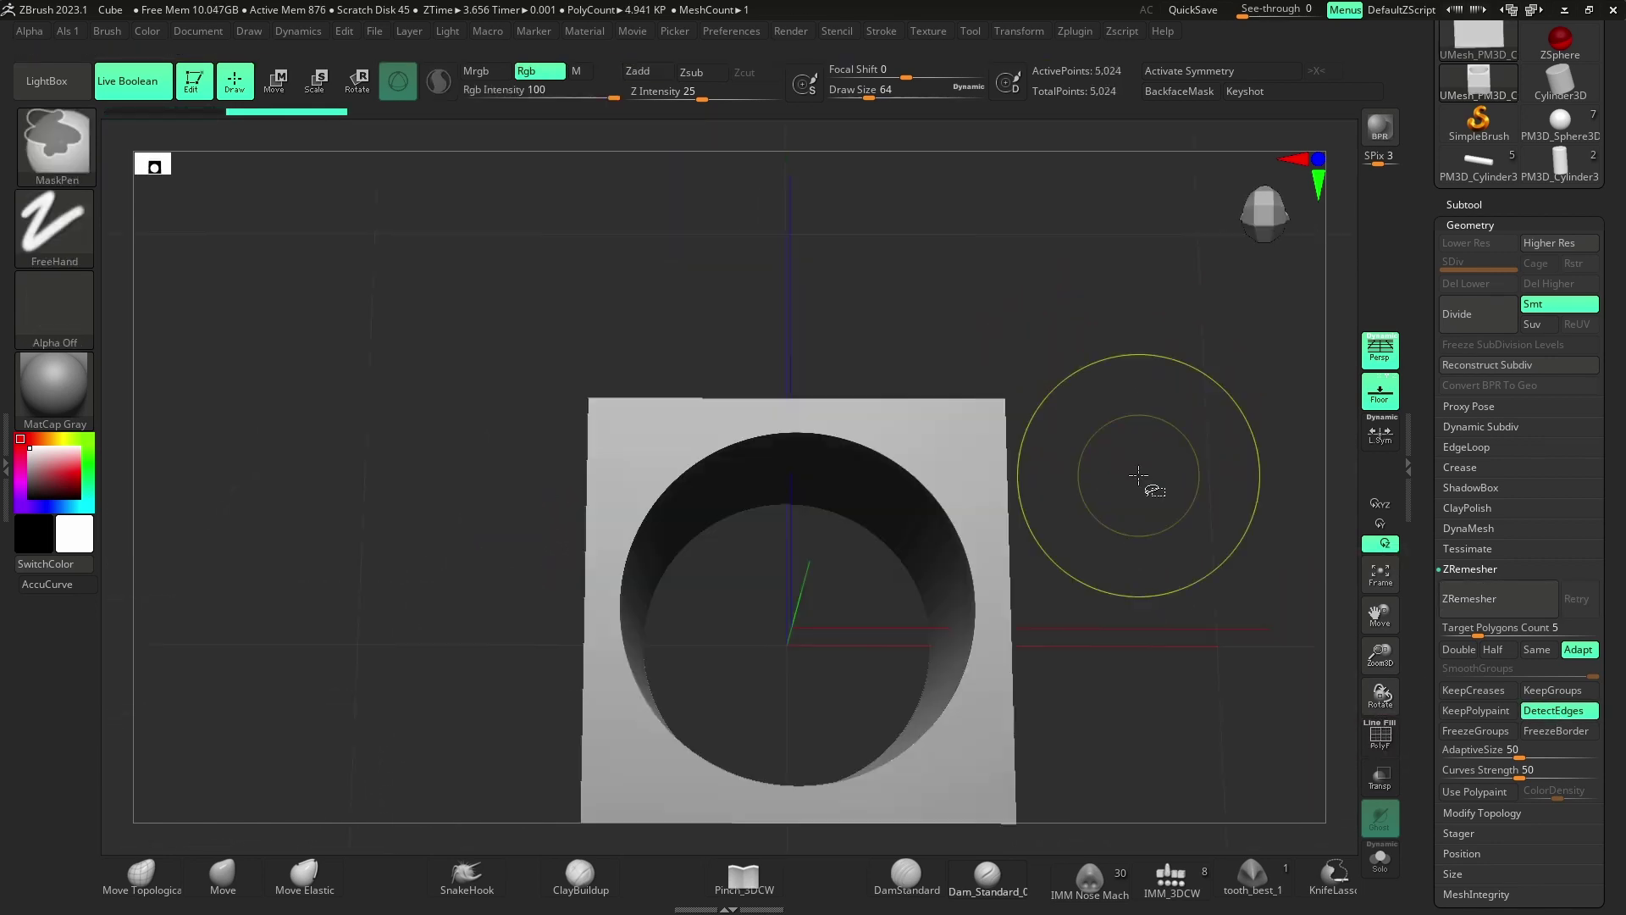
pyautogui.moveTo(1156, 556); pyautogui.dragTo(1152, 261)
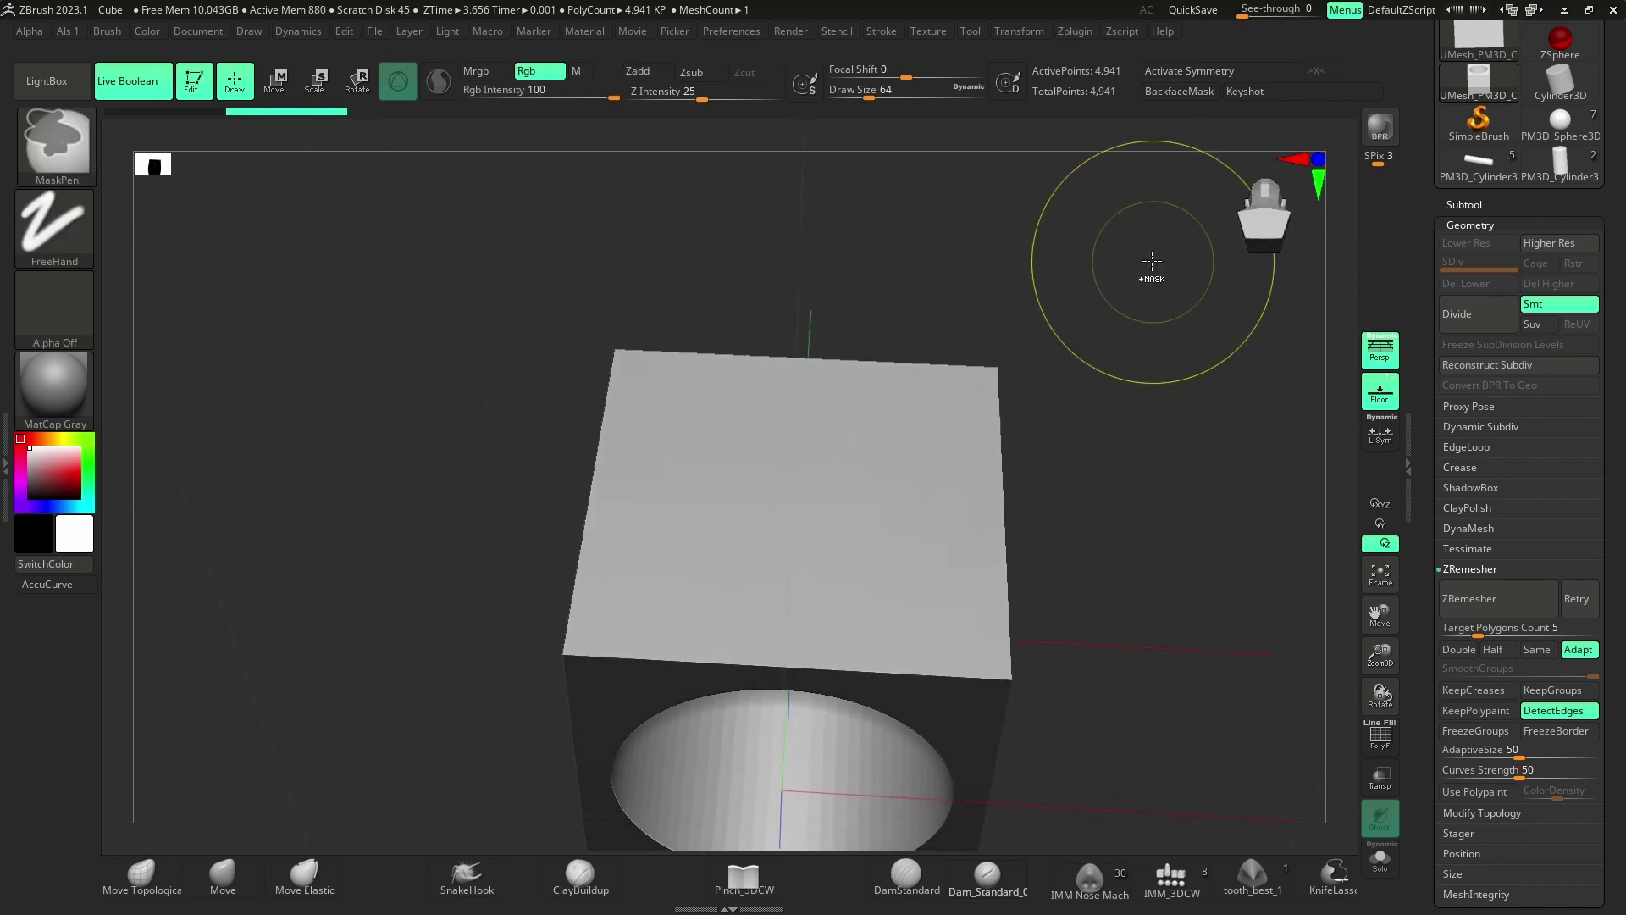
pyautogui.click(1381, 730)
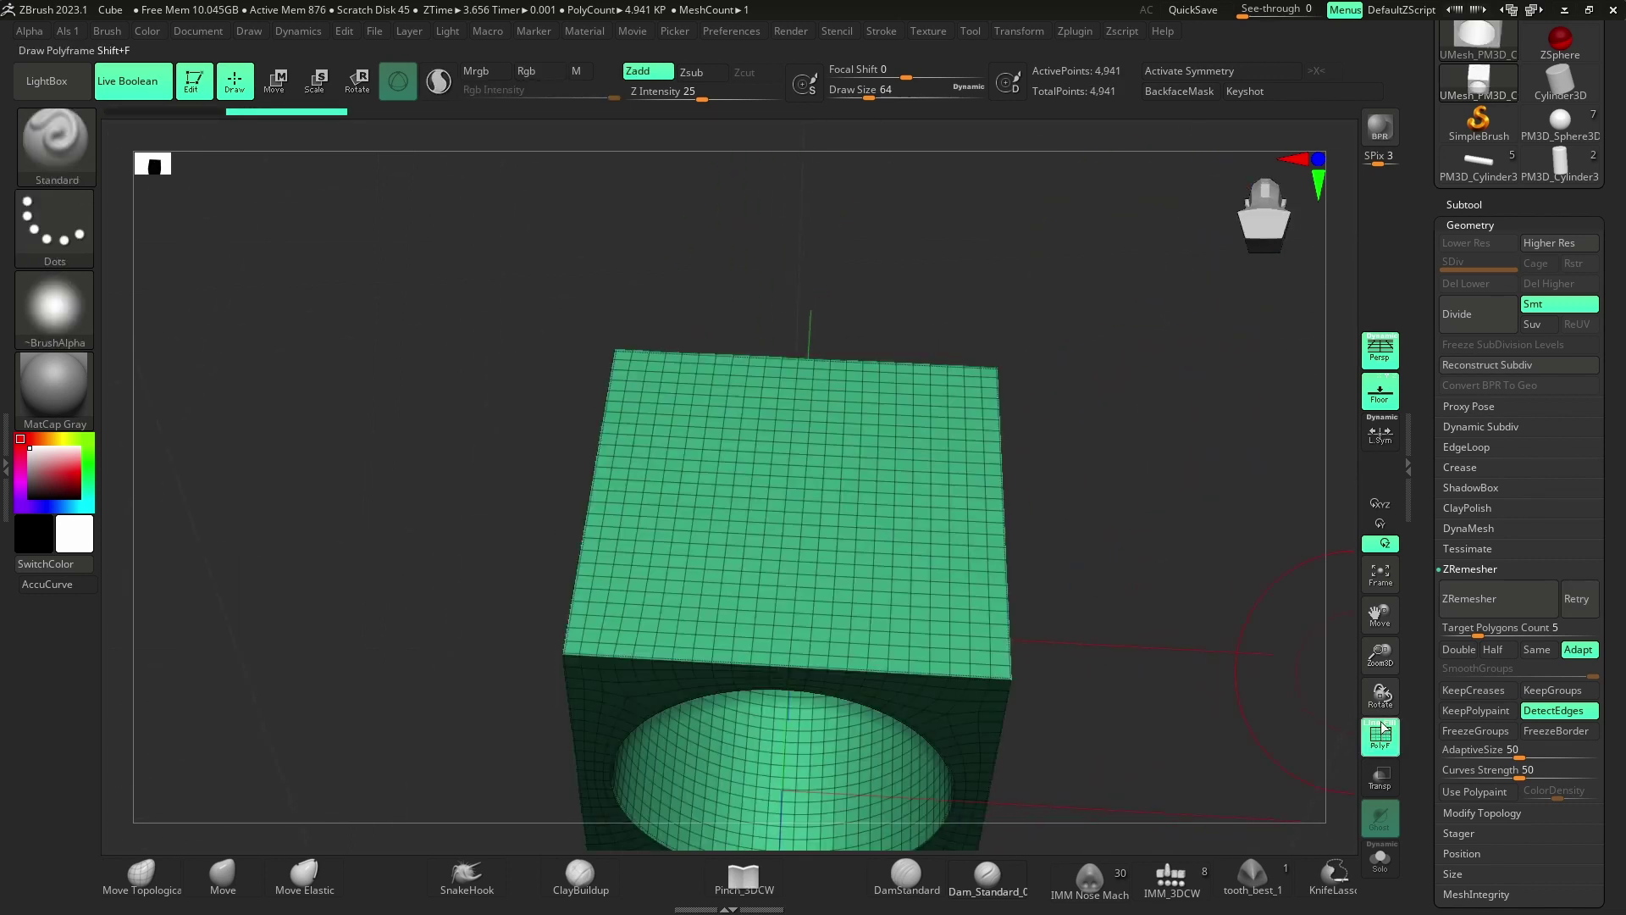
pyautogui.moveTo(1144, 389); pyautogui.dragTo(1127, 548)
pyautogui.hotkey('ctrl', 'z')
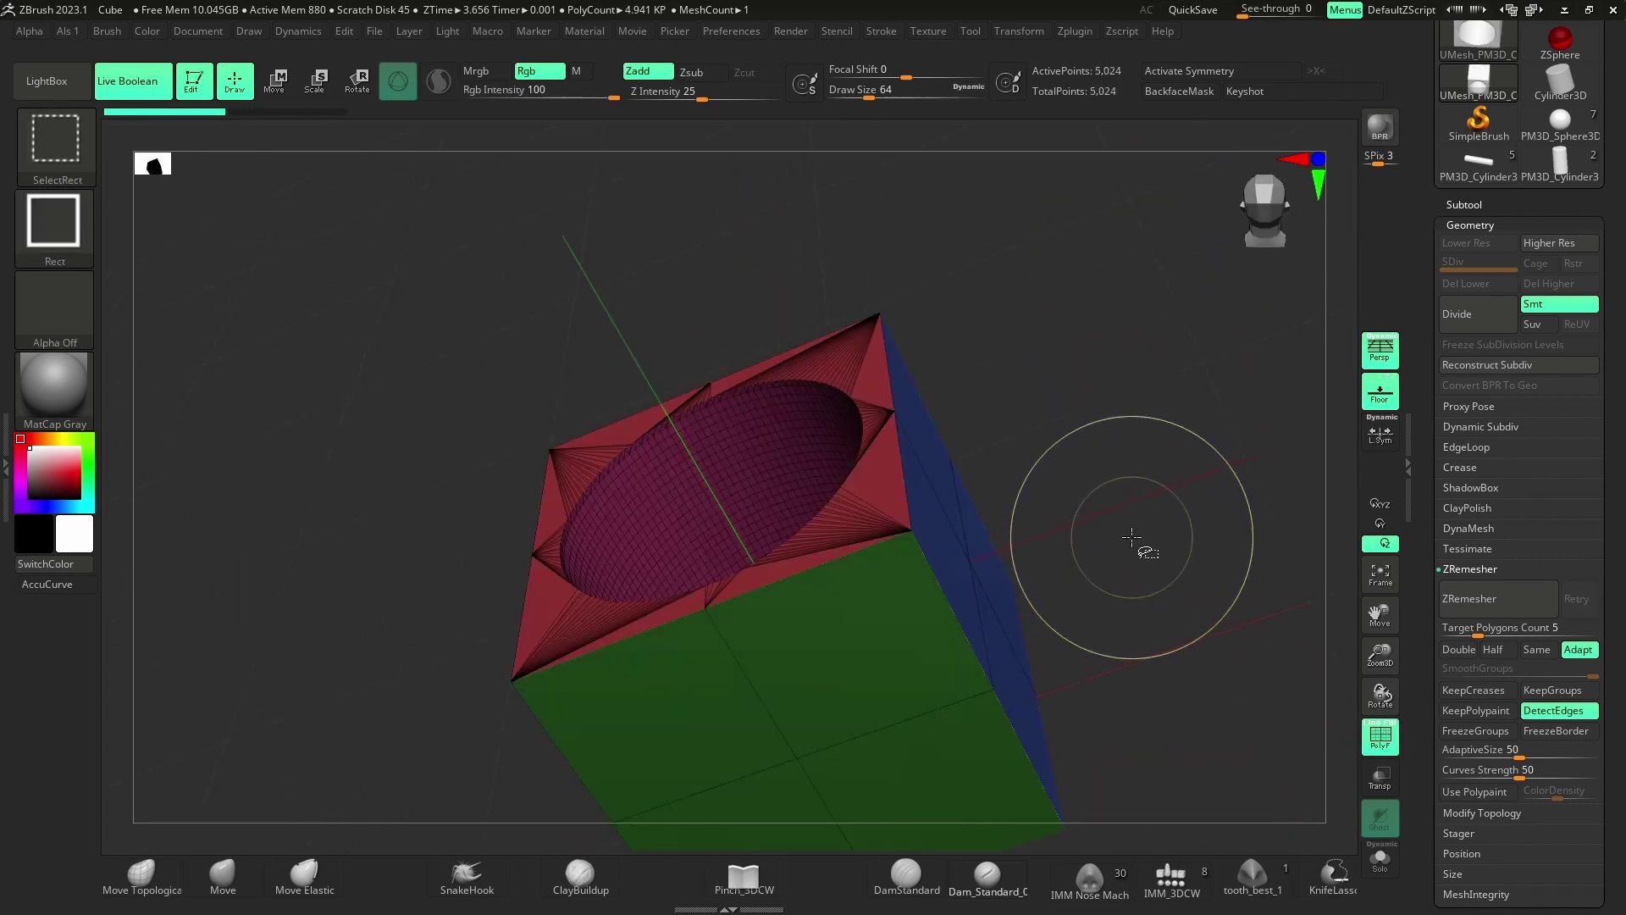
pyautogui.hotkey('ctrl', 'shift', 'z')
pyautogui.moveTo(1126, 475); pyautogui.dragTo(1140, 464)
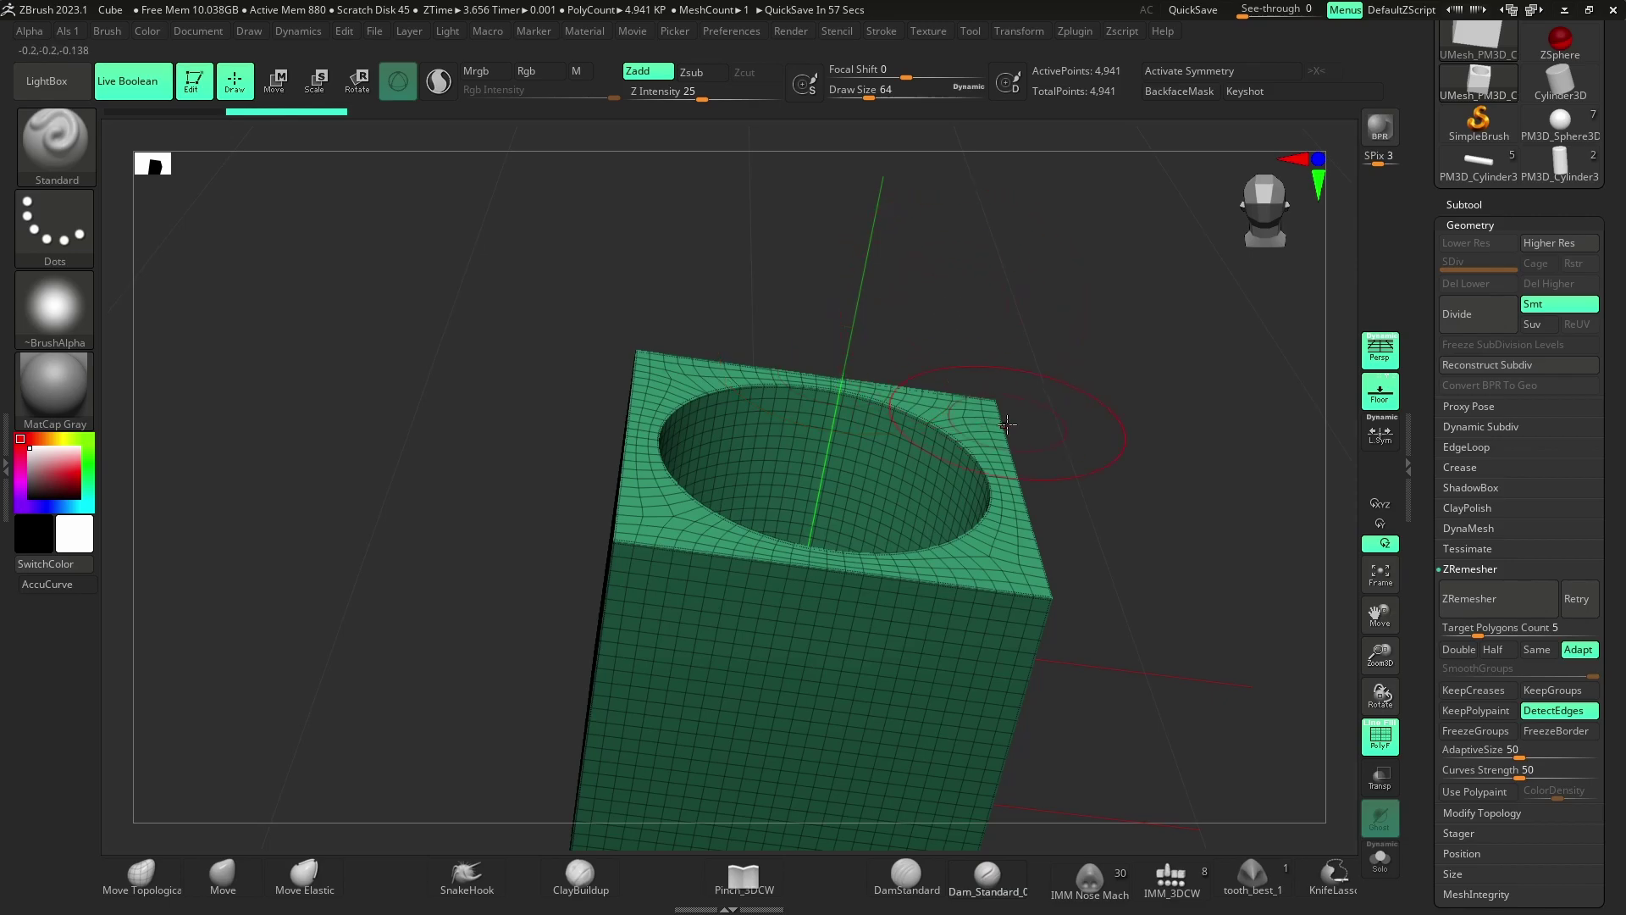
# Switch to Blender, remesh the drilled cube with Quad Remesher at 5000 quads with hard-edge detection, and check the topology around the hole
pyautogui.press('super')
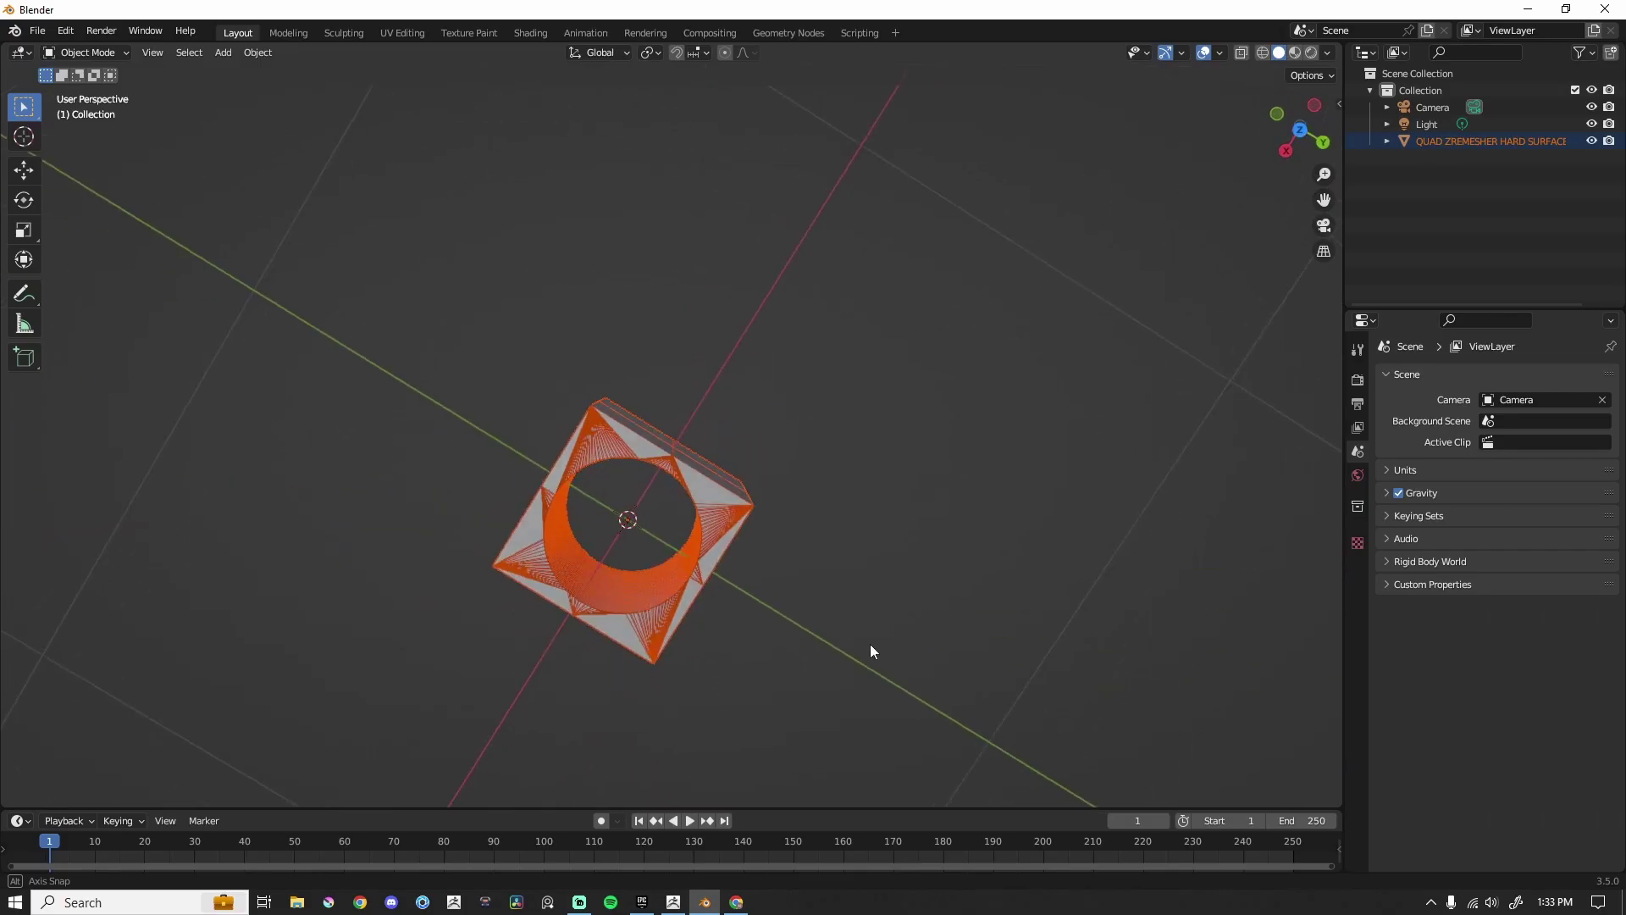
pyautogui.moveTo(870, 643); pyautogui.dragTo(1021, 483, button='middle')
pyautogui.scroll(3, 1022, 483)
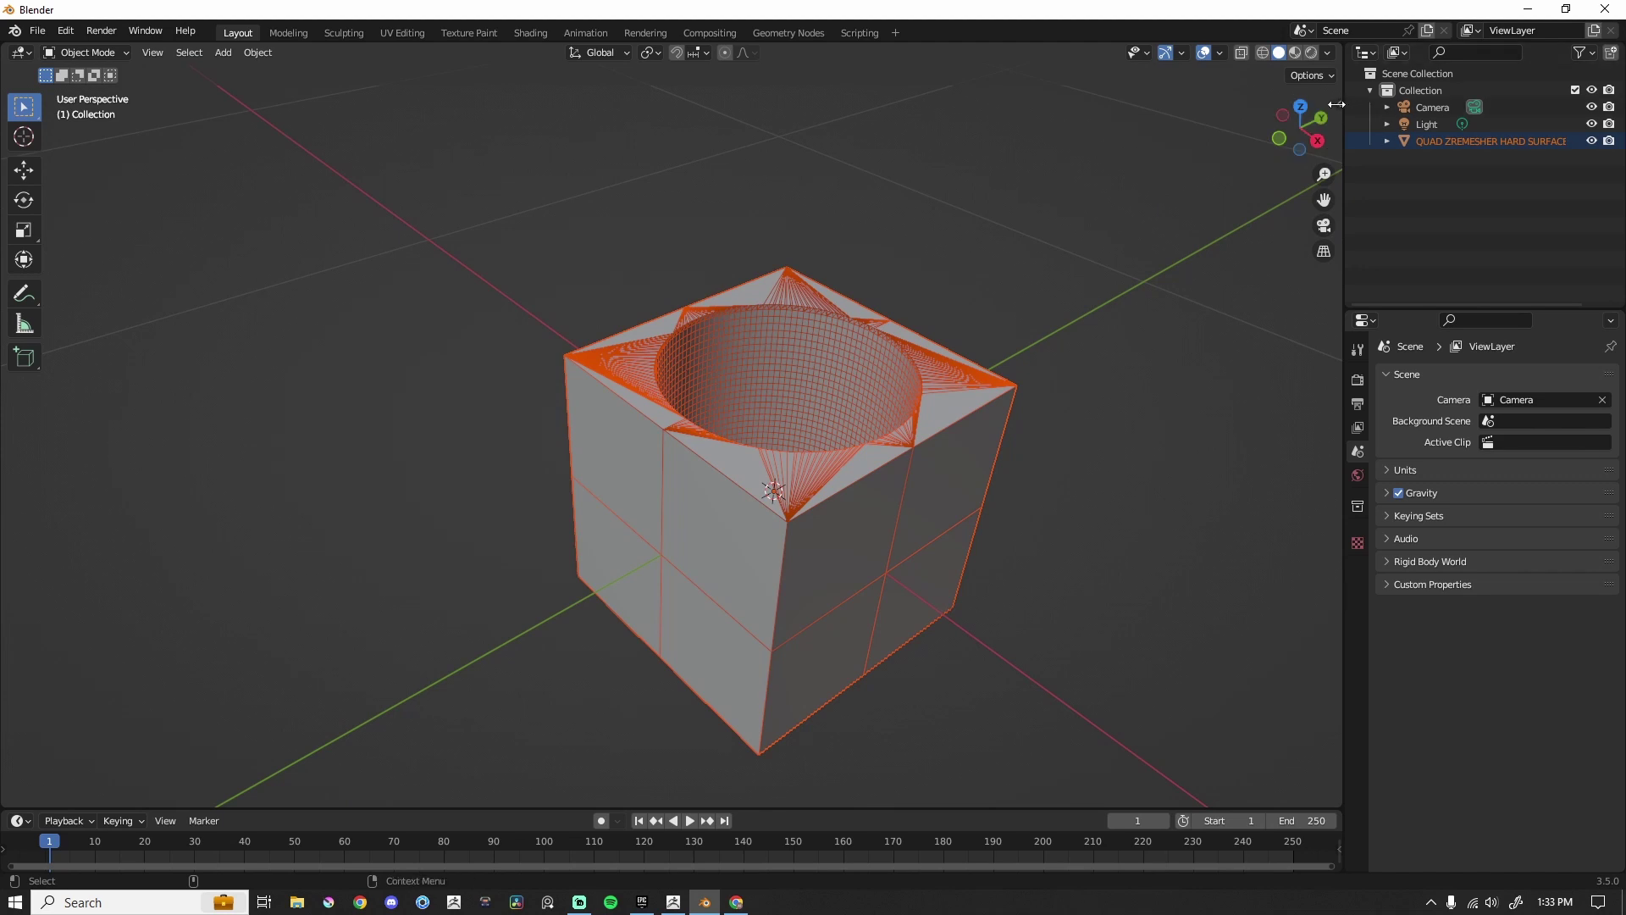
pyautogui.click(1335, 203)
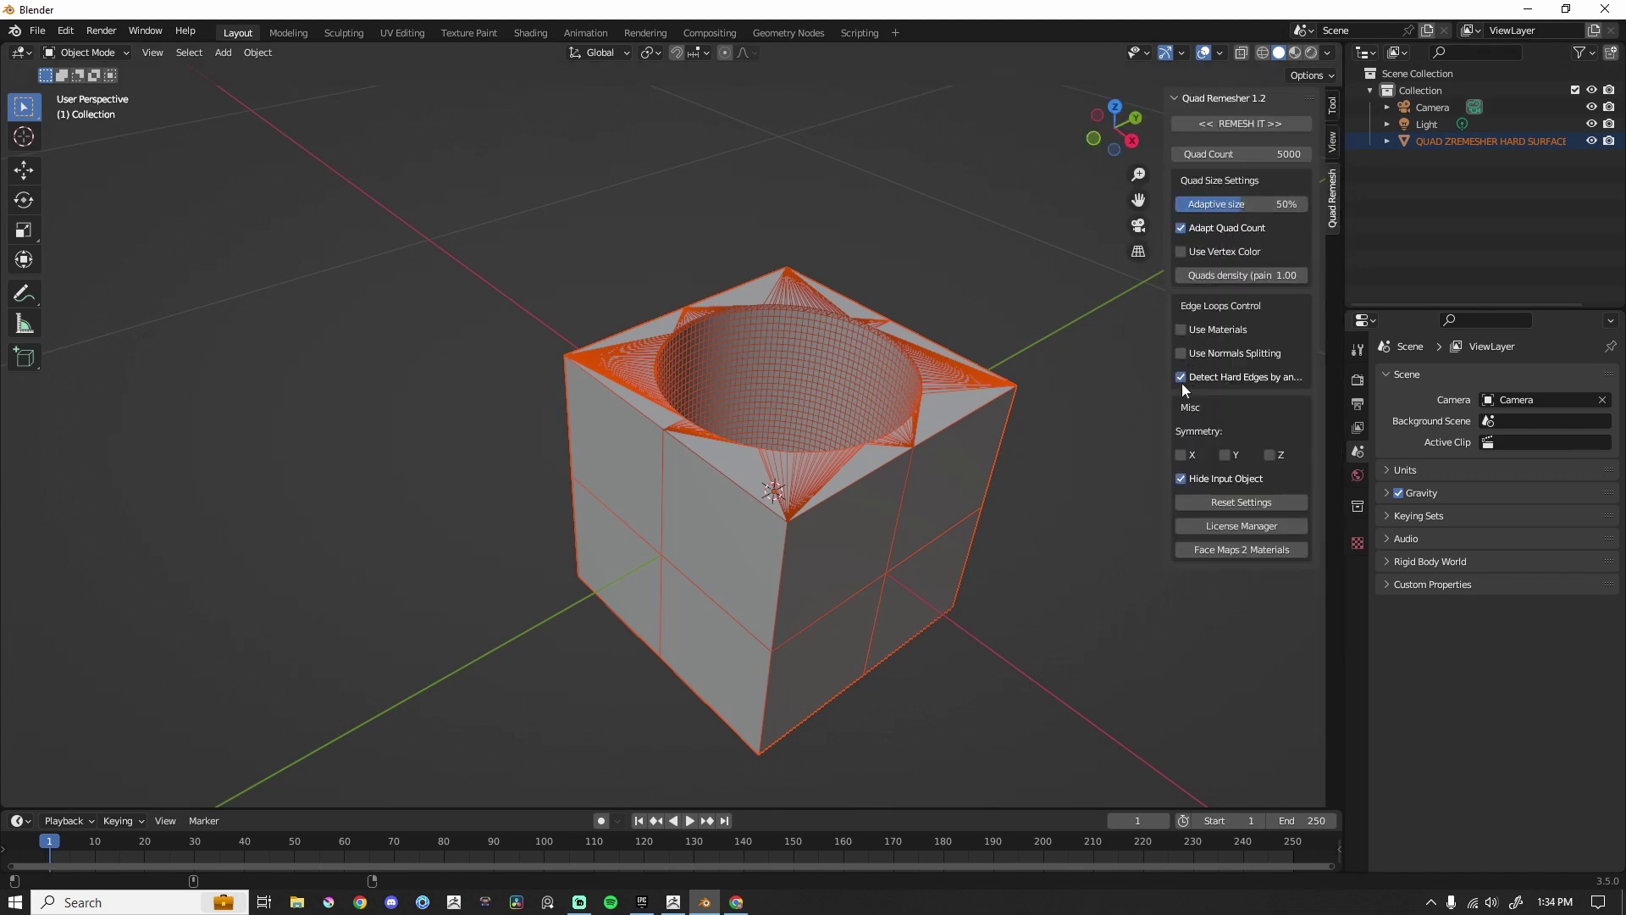
pyautogui.click(1238, 122)
pyautogui.scroll(5, 1028, 472)
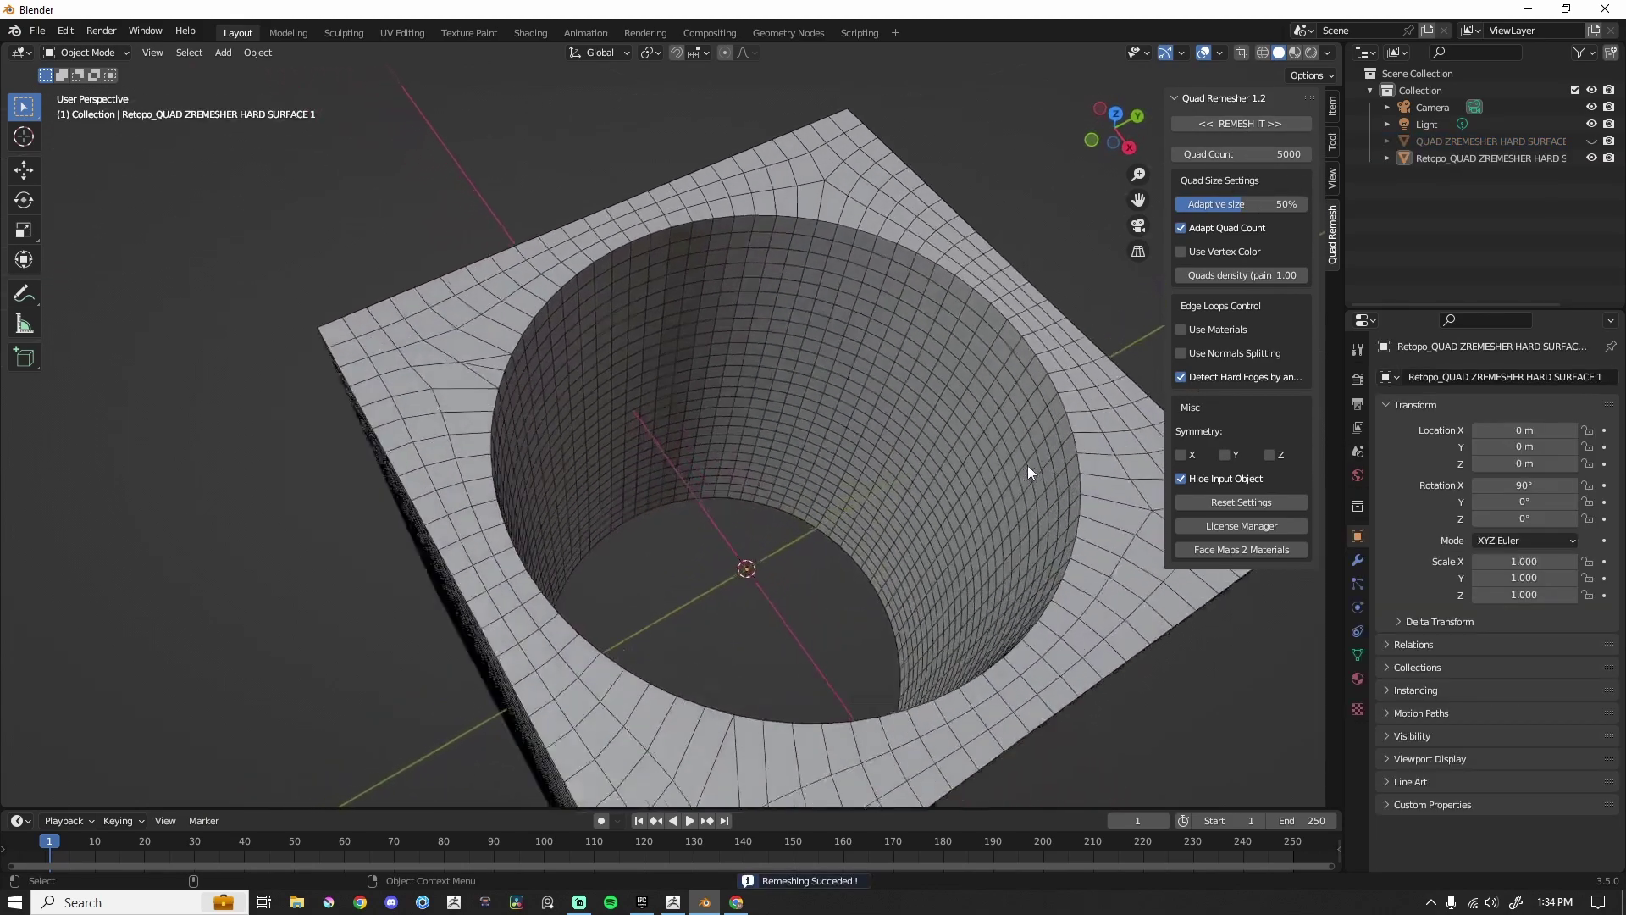
pyautogui.scroll(-6, 1029, 466)
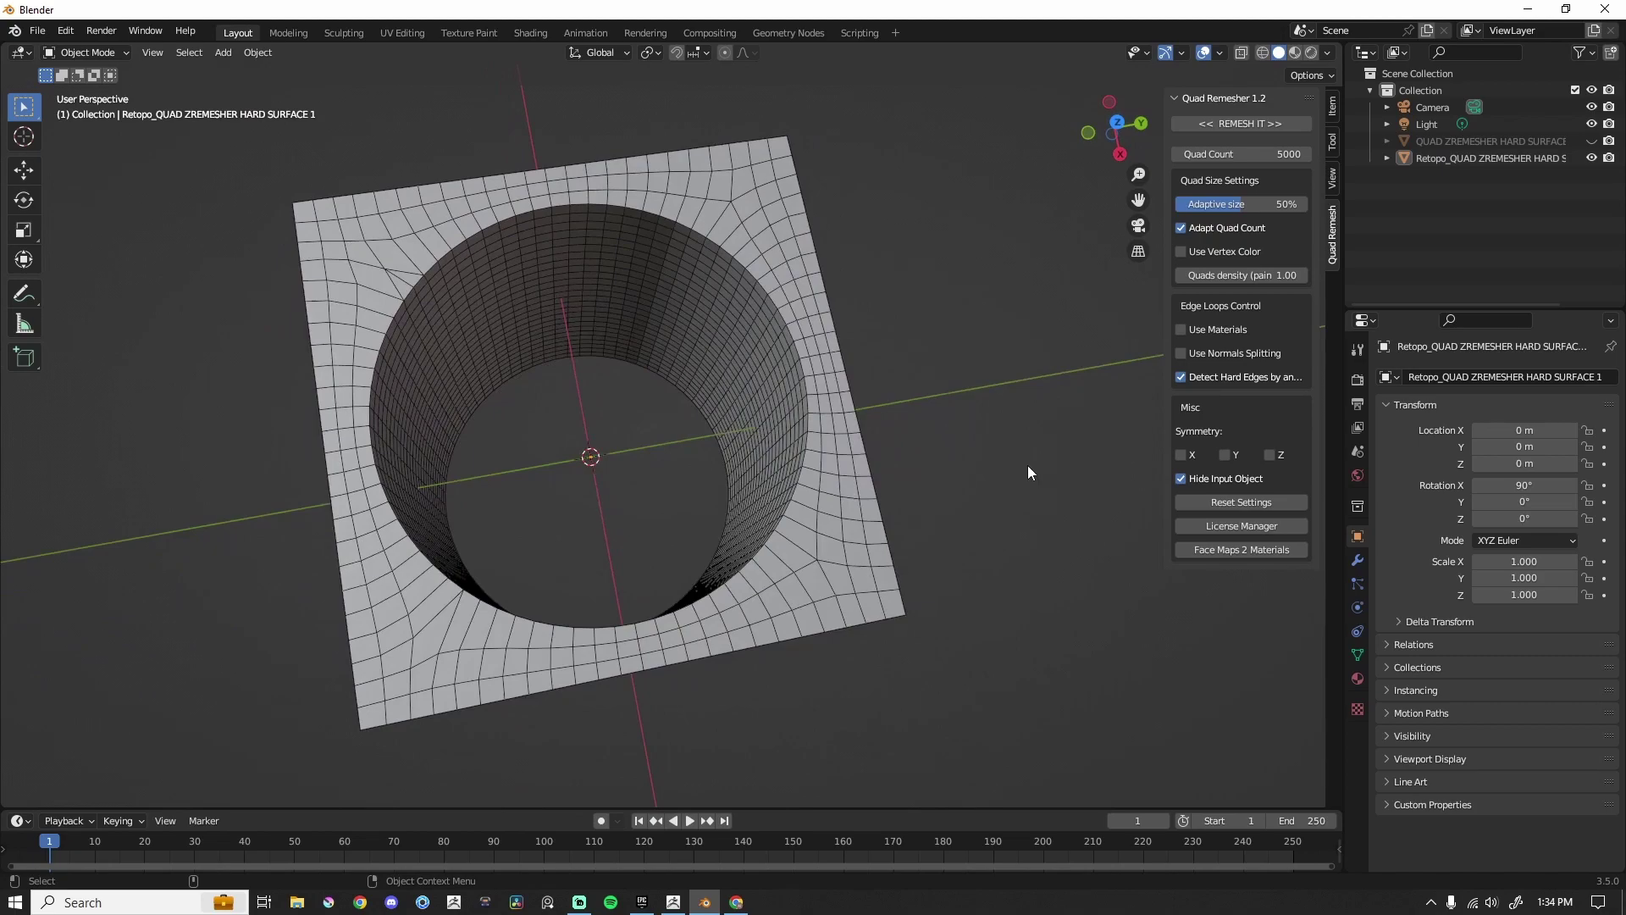
pyautogui.moveTo(1028, 465); pyautogui.dragTo(878, 466, button='middle')
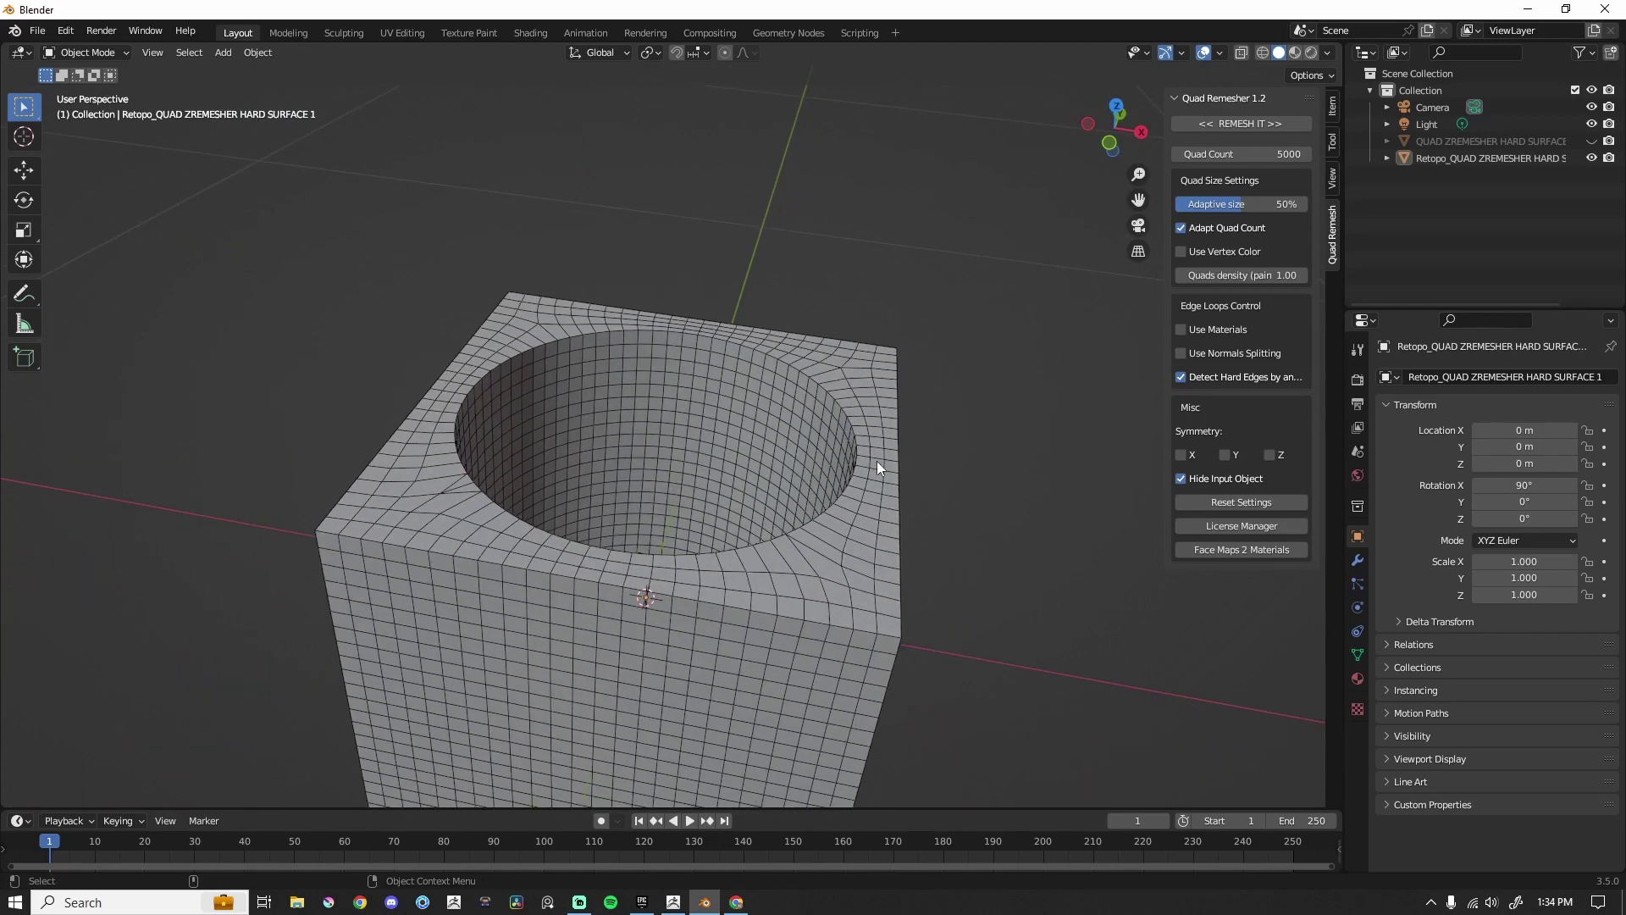
# Select the remeshed cube, undo the last two actions and return to ZBrush
pyautogui.click(859, 463)
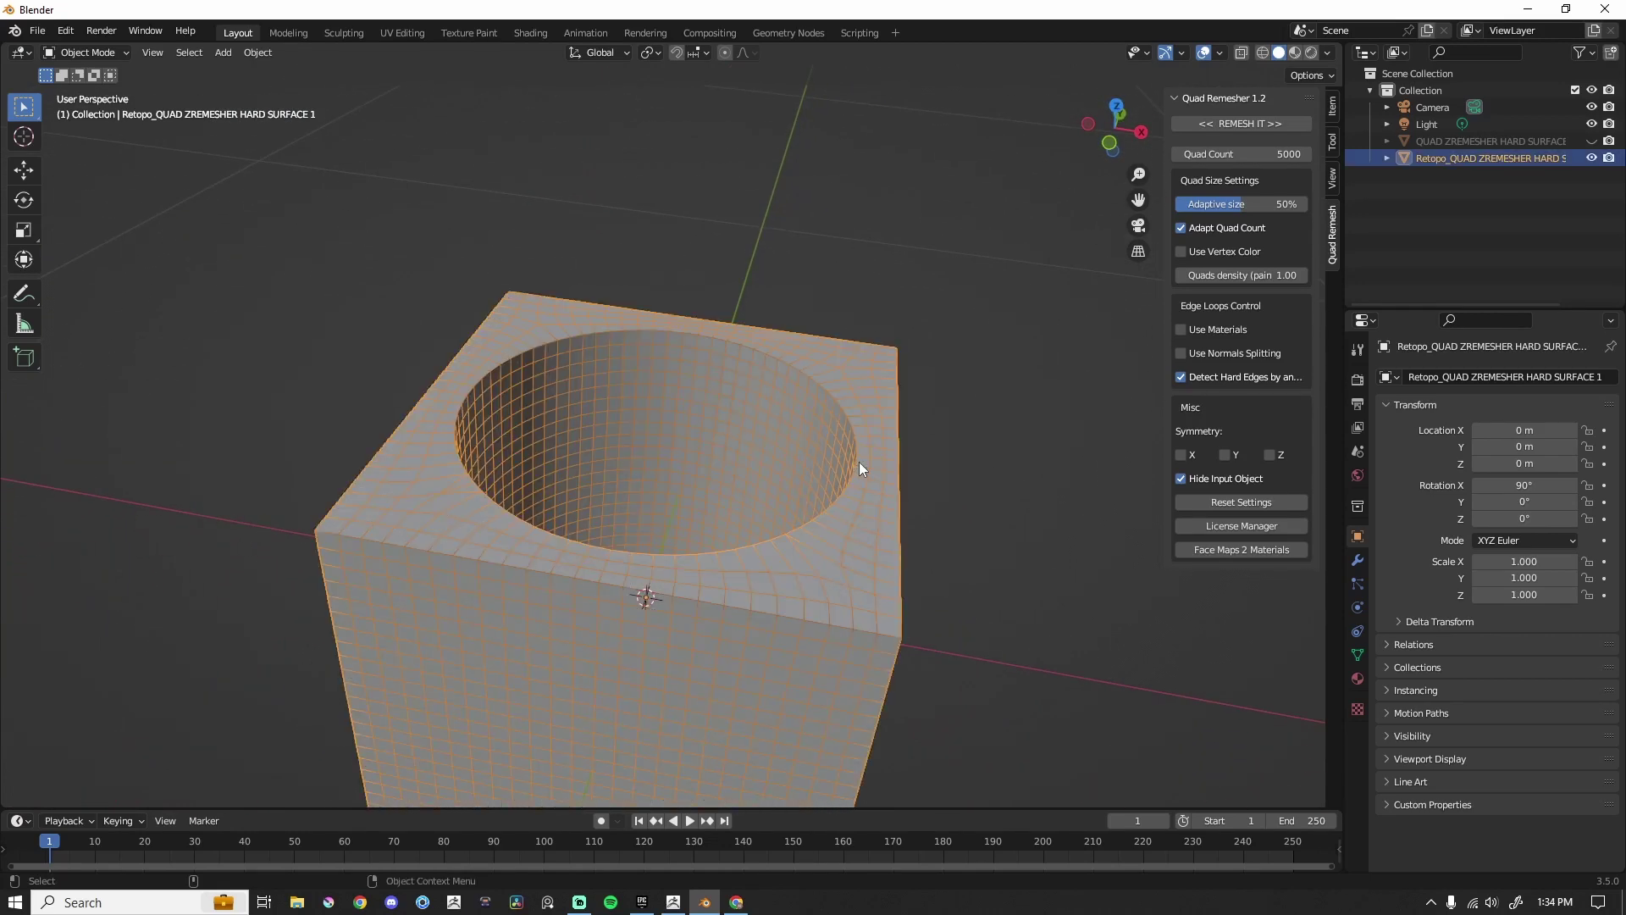
pyautogui.hotkey('ctrl', 'z')
pyautogui.hotkey('ctrl', 'z')
pyautogui.click(1007, 462)
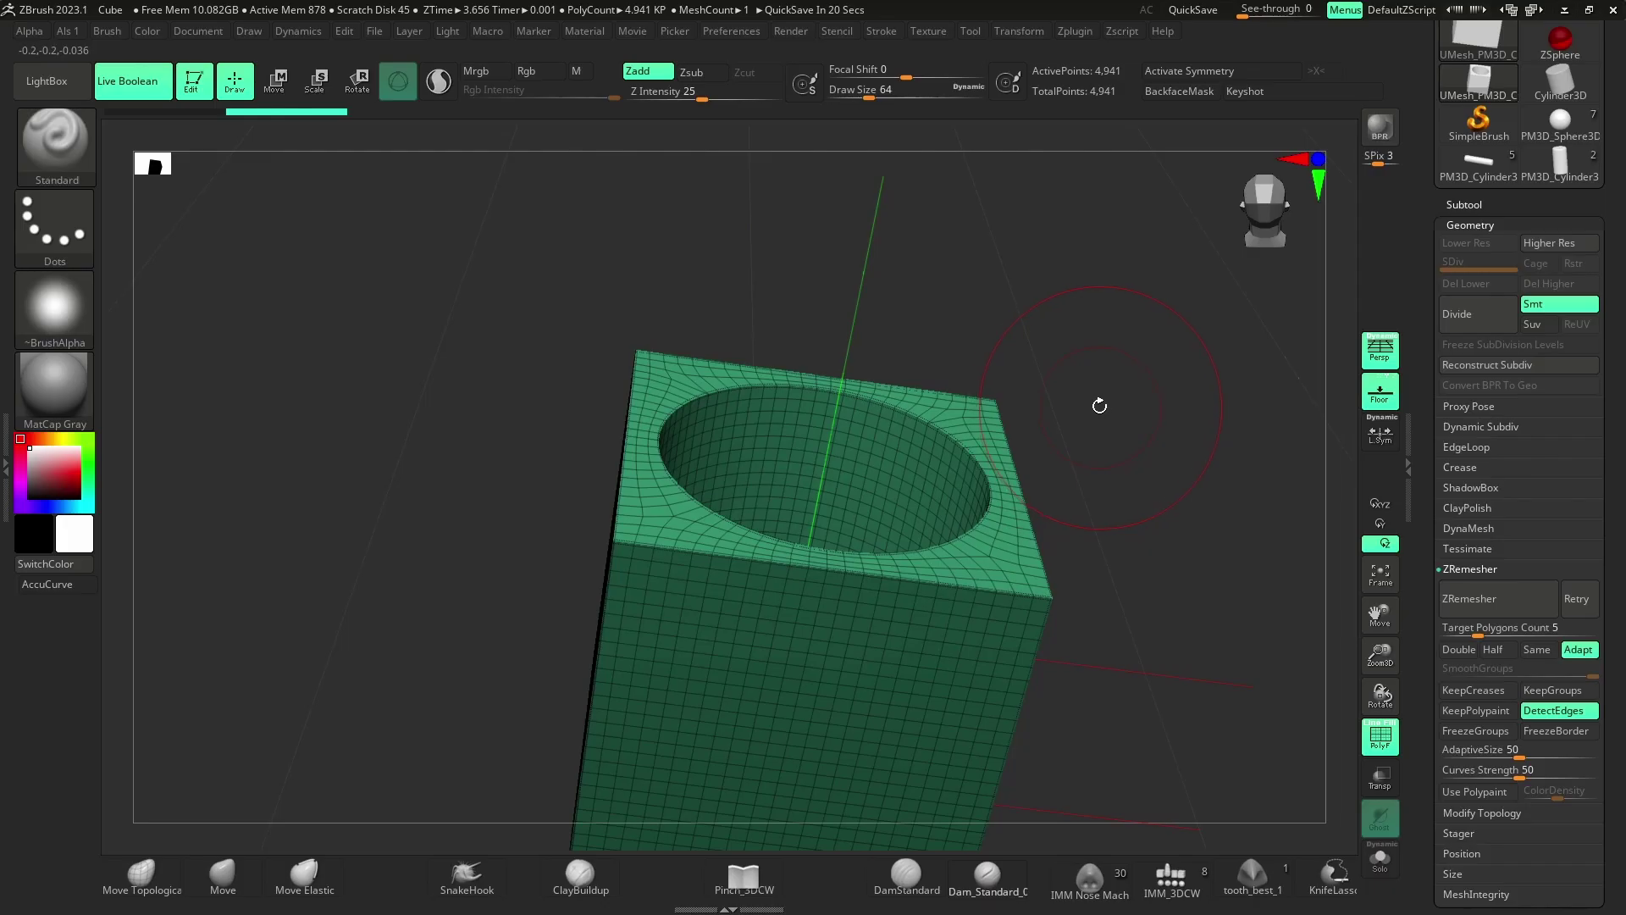
# Bring up the second test model, the cube with intersecting cylindrical holes through its sides
pyautogui.moveTo(1098, 403); pyautogui.dragTo(1079, 420)
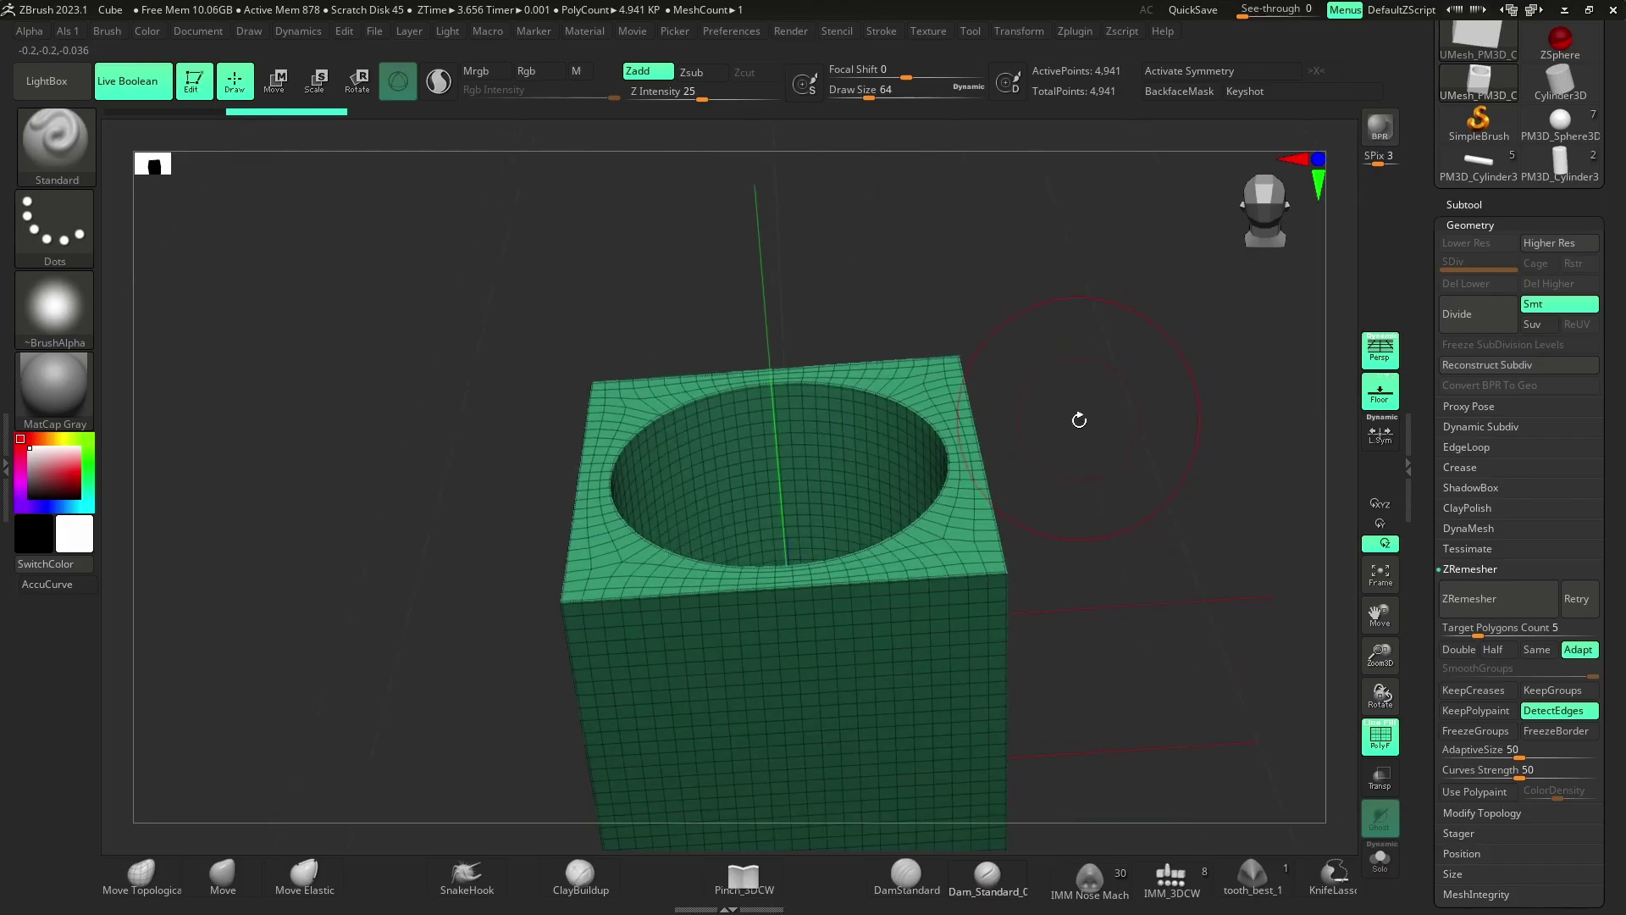
pyautogui.click(191, 34)
pyautogui.click(276, 246)
pyautogui.click(791, 512)
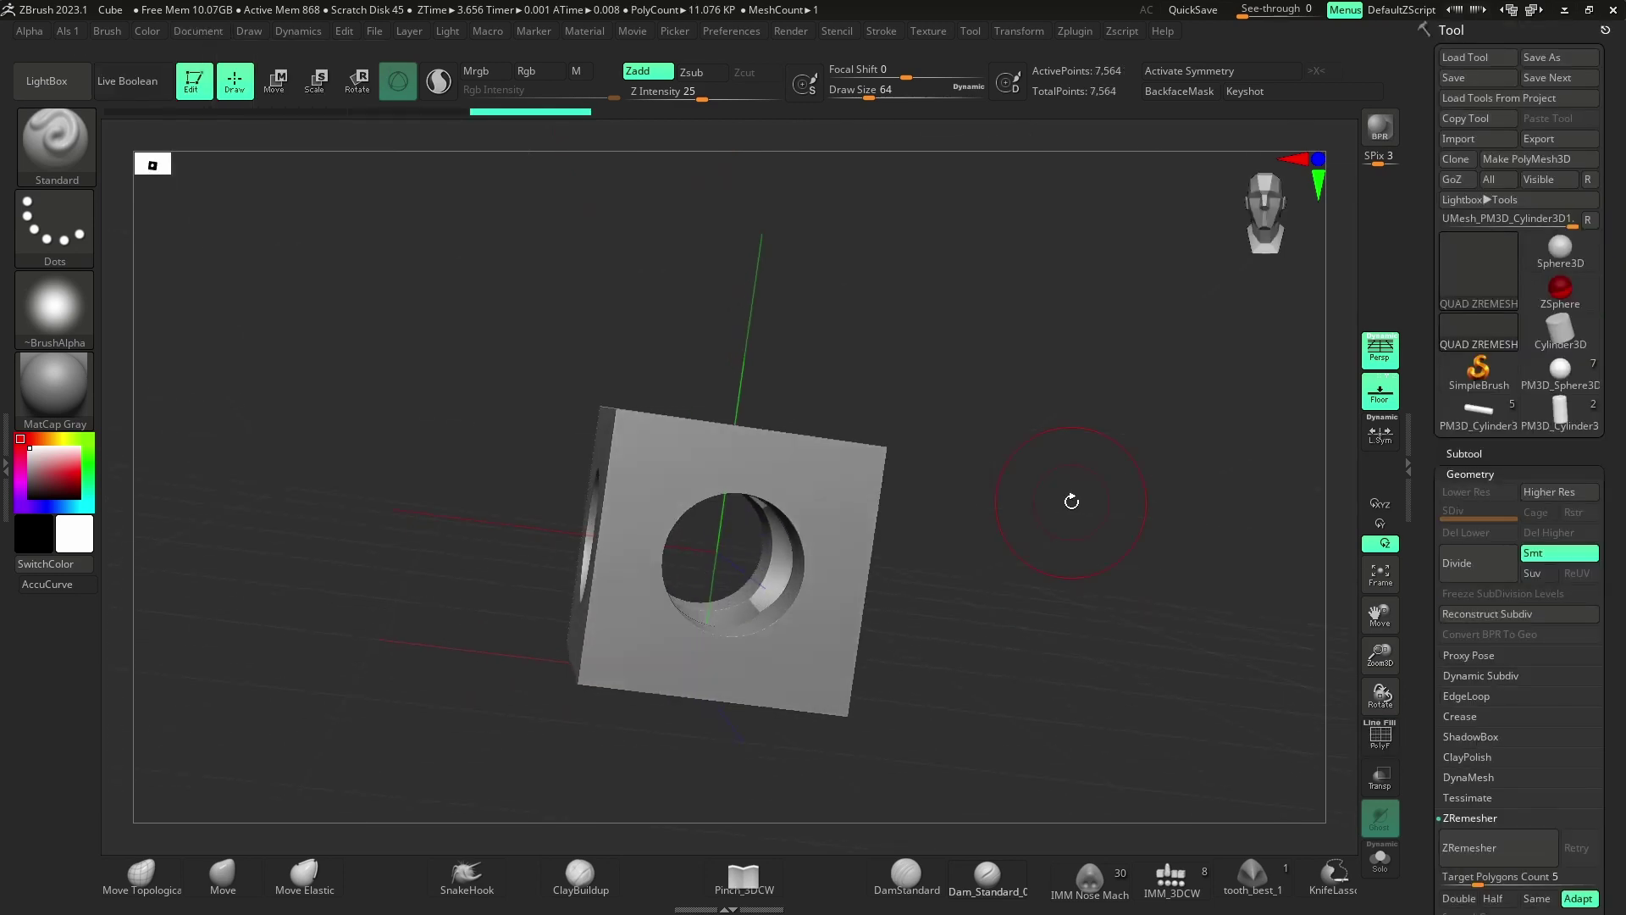
pyautogui.moveTo(1071, 502); pyautogui.dragTo(1072, 501)
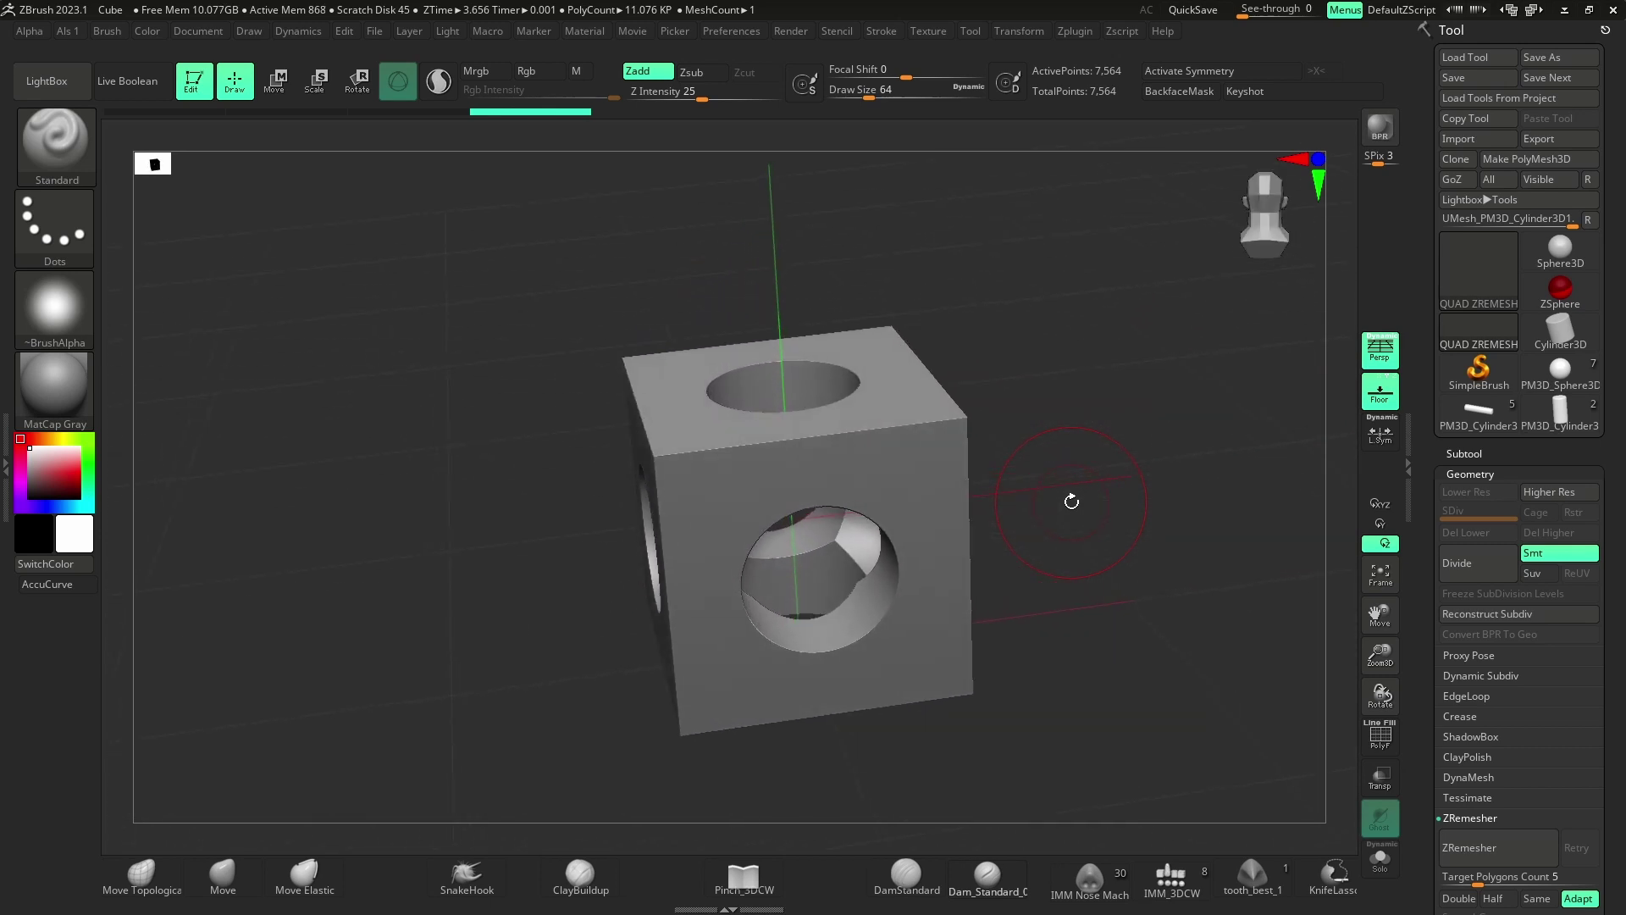
# Show the polyframe and ZRemesh the cube with intersecting holes using edge detection at a target polygons count of 5
pyautogui.click(1367, 751)
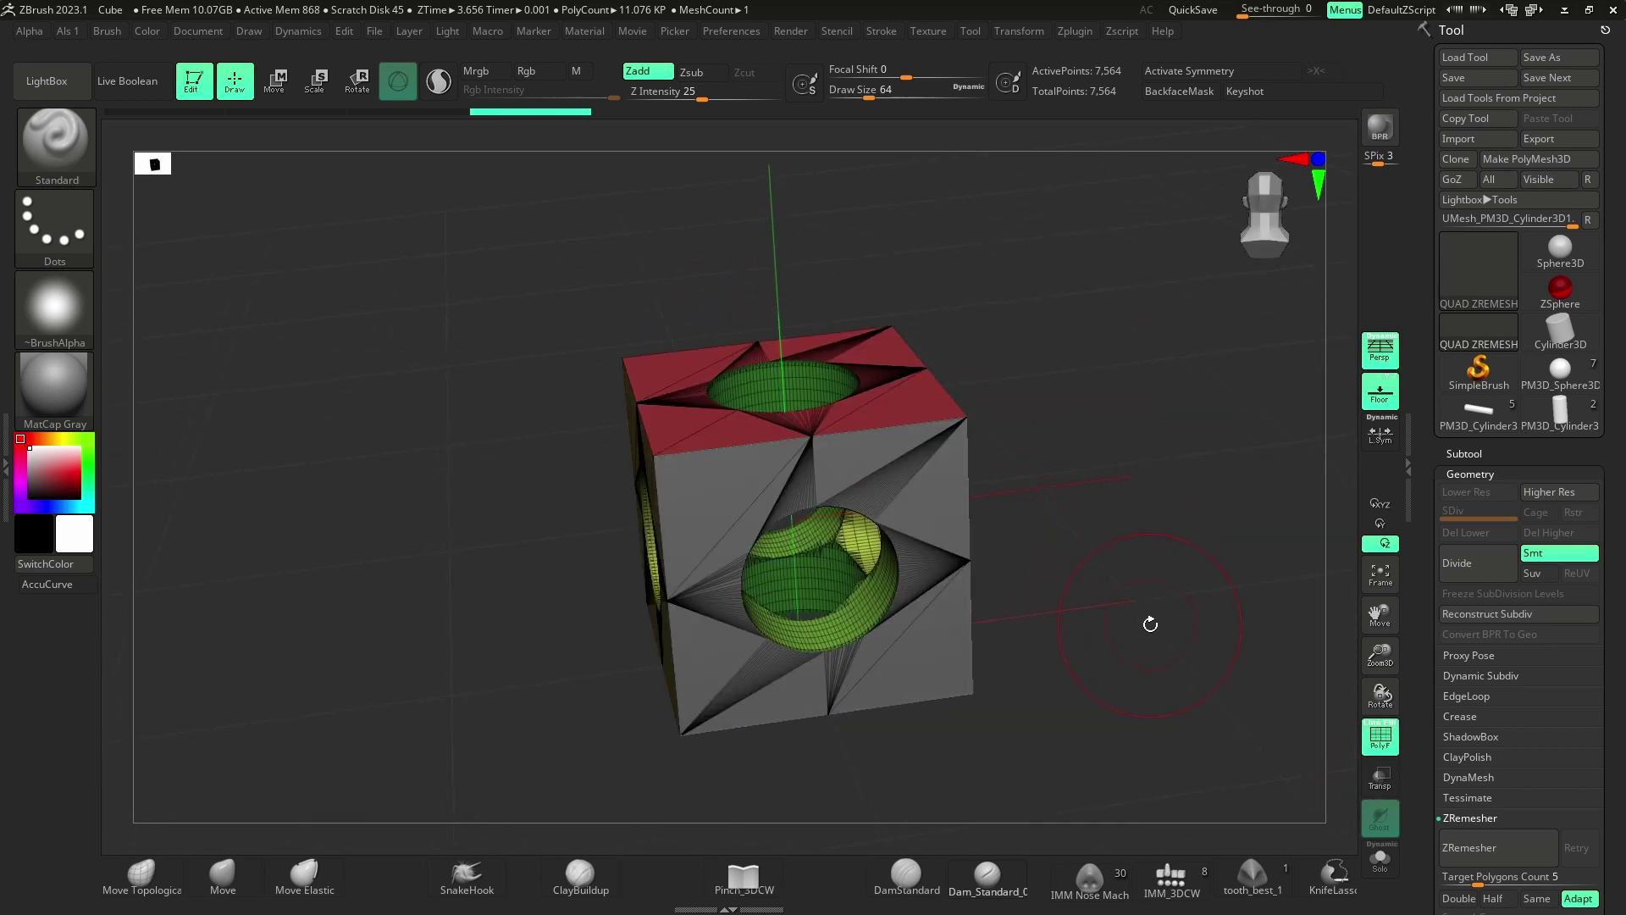
pyautogui.click(1466, 475)
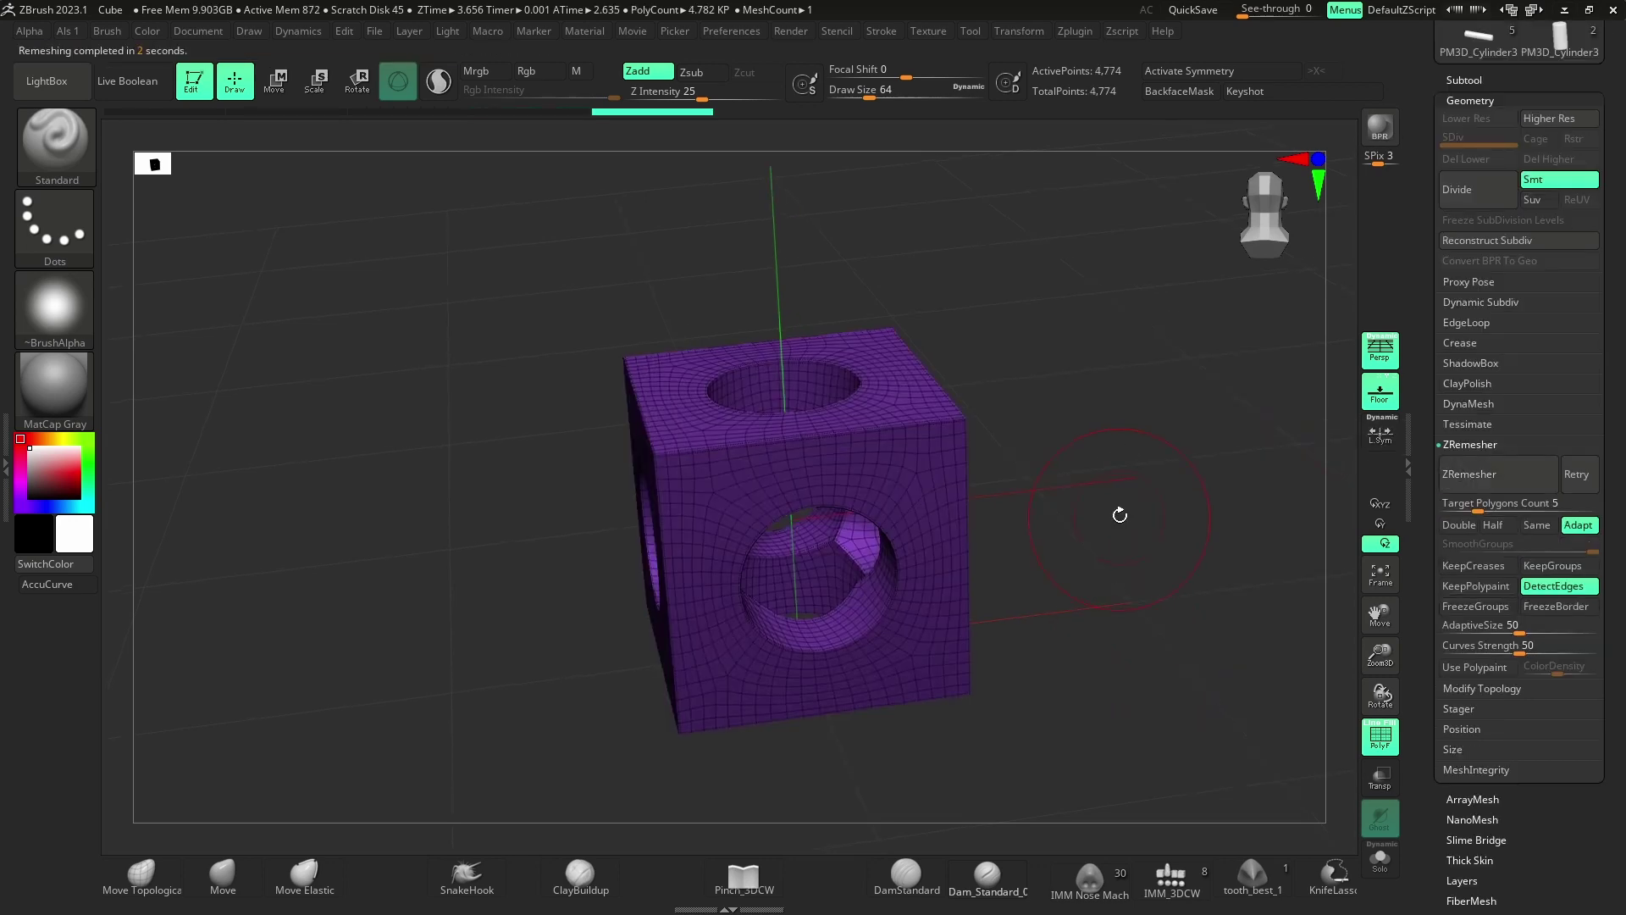
pyautogui.moveTo(1118, 513); pyautogui.dragTo(917, 402)
pyautogui.moveTo(917, 402); pyautogui.dragTo(918, 402, button='right')
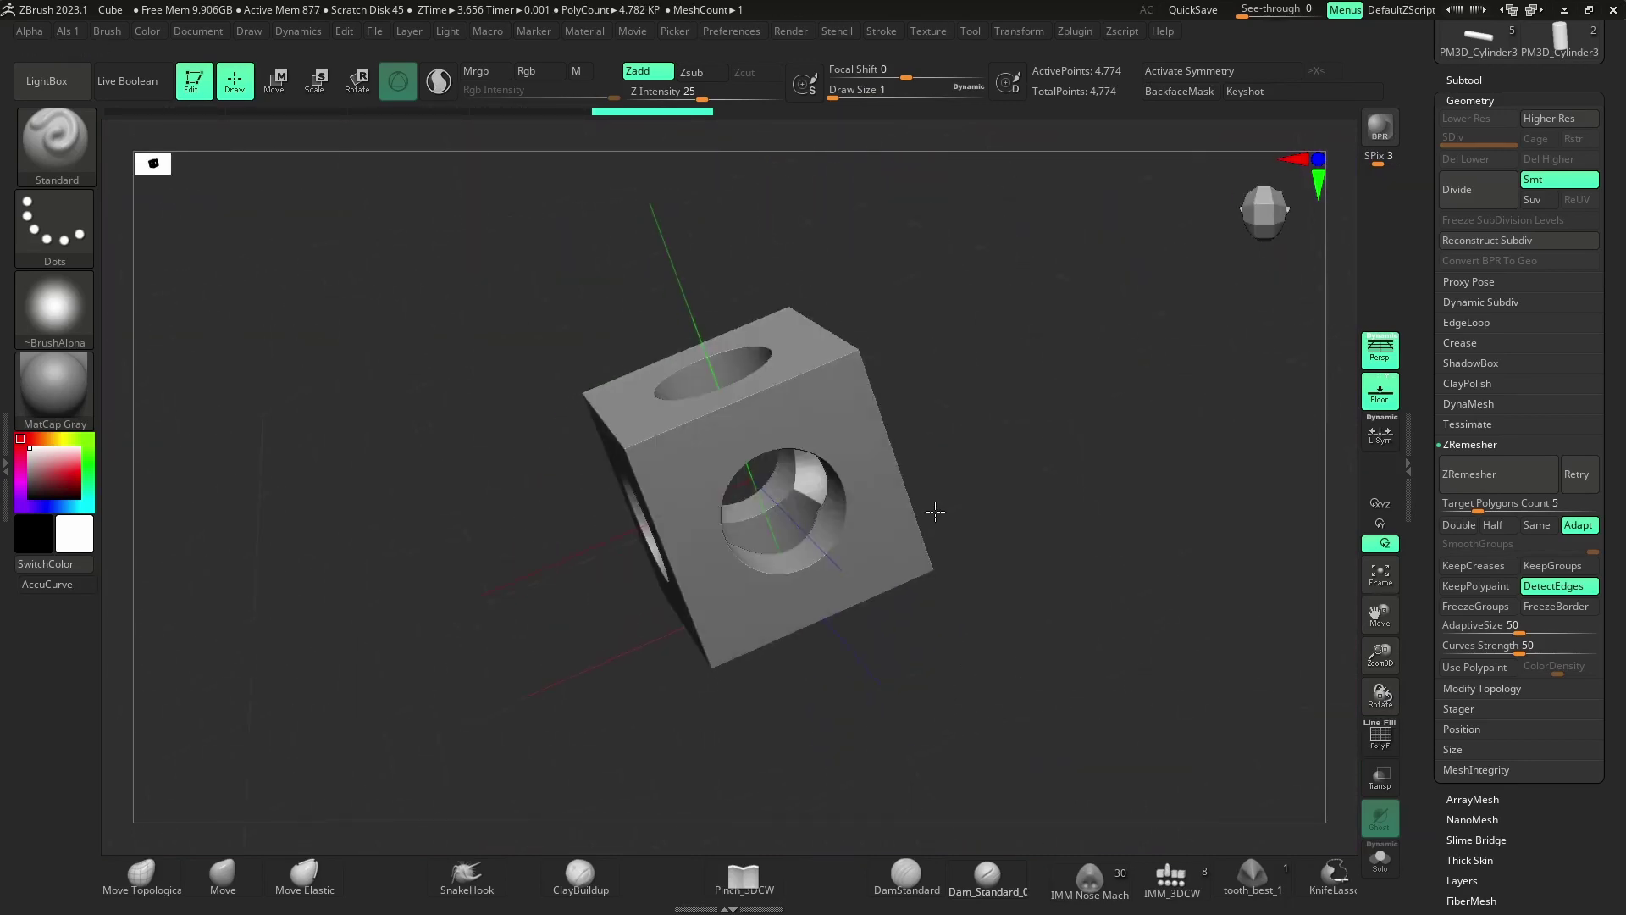
# Switch to Blender, remesh the cube with intersecting holes with Quad Remesher at 5000 quads, and check the topology around its holes
pyautogui.press('super')
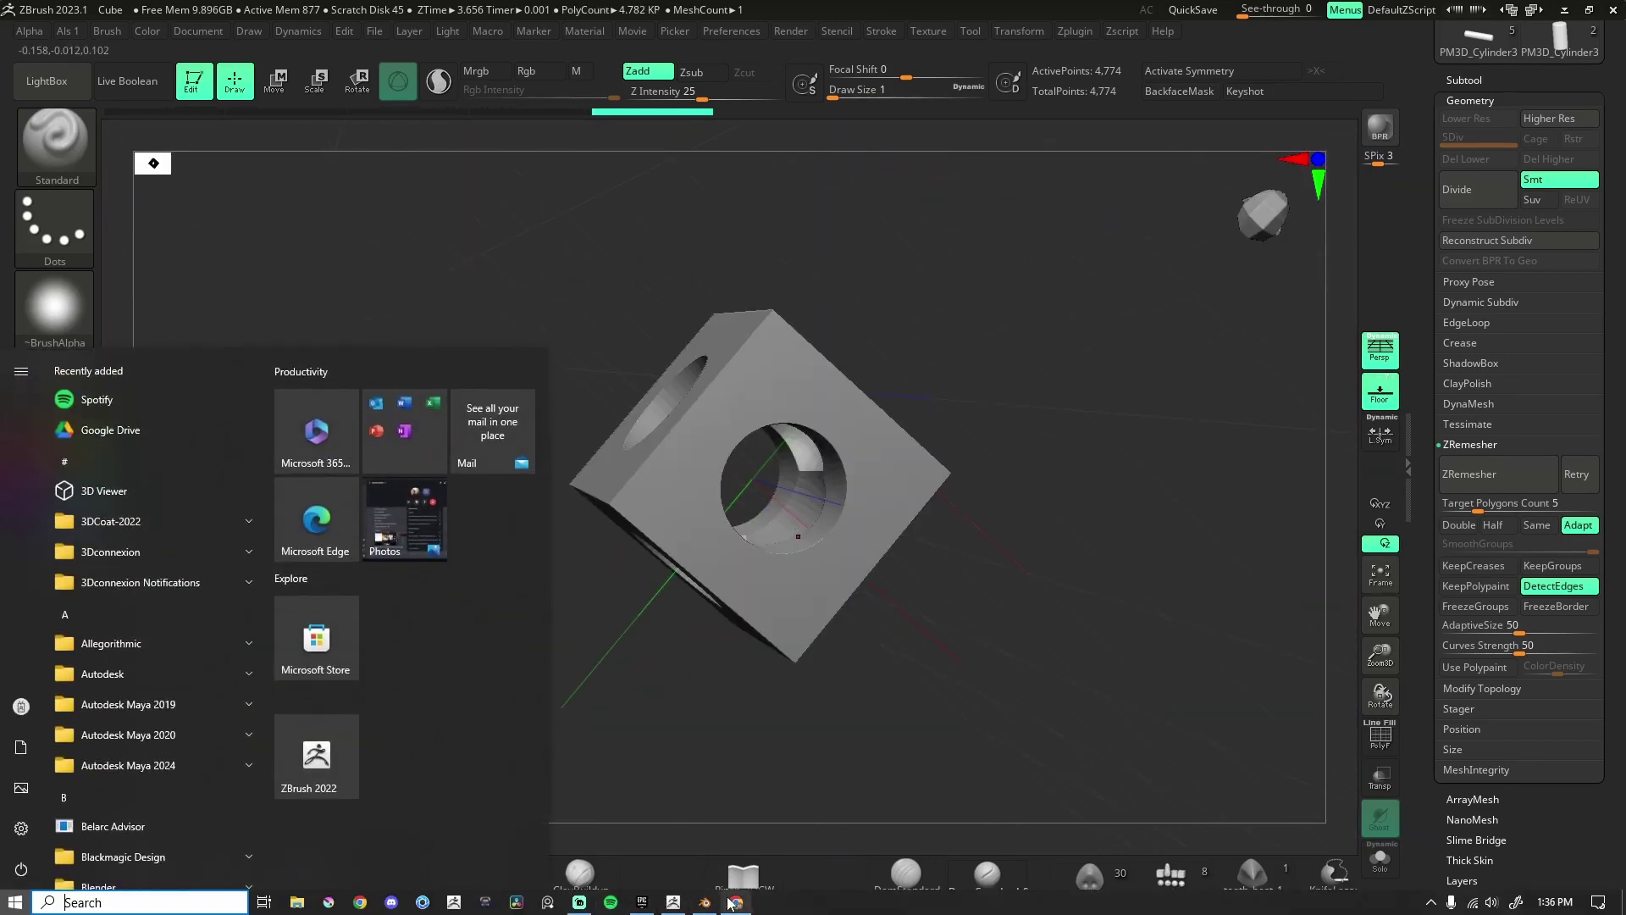
pyautogui.click(706, 902)
pyautogui.scroll(-4, 986, 511)
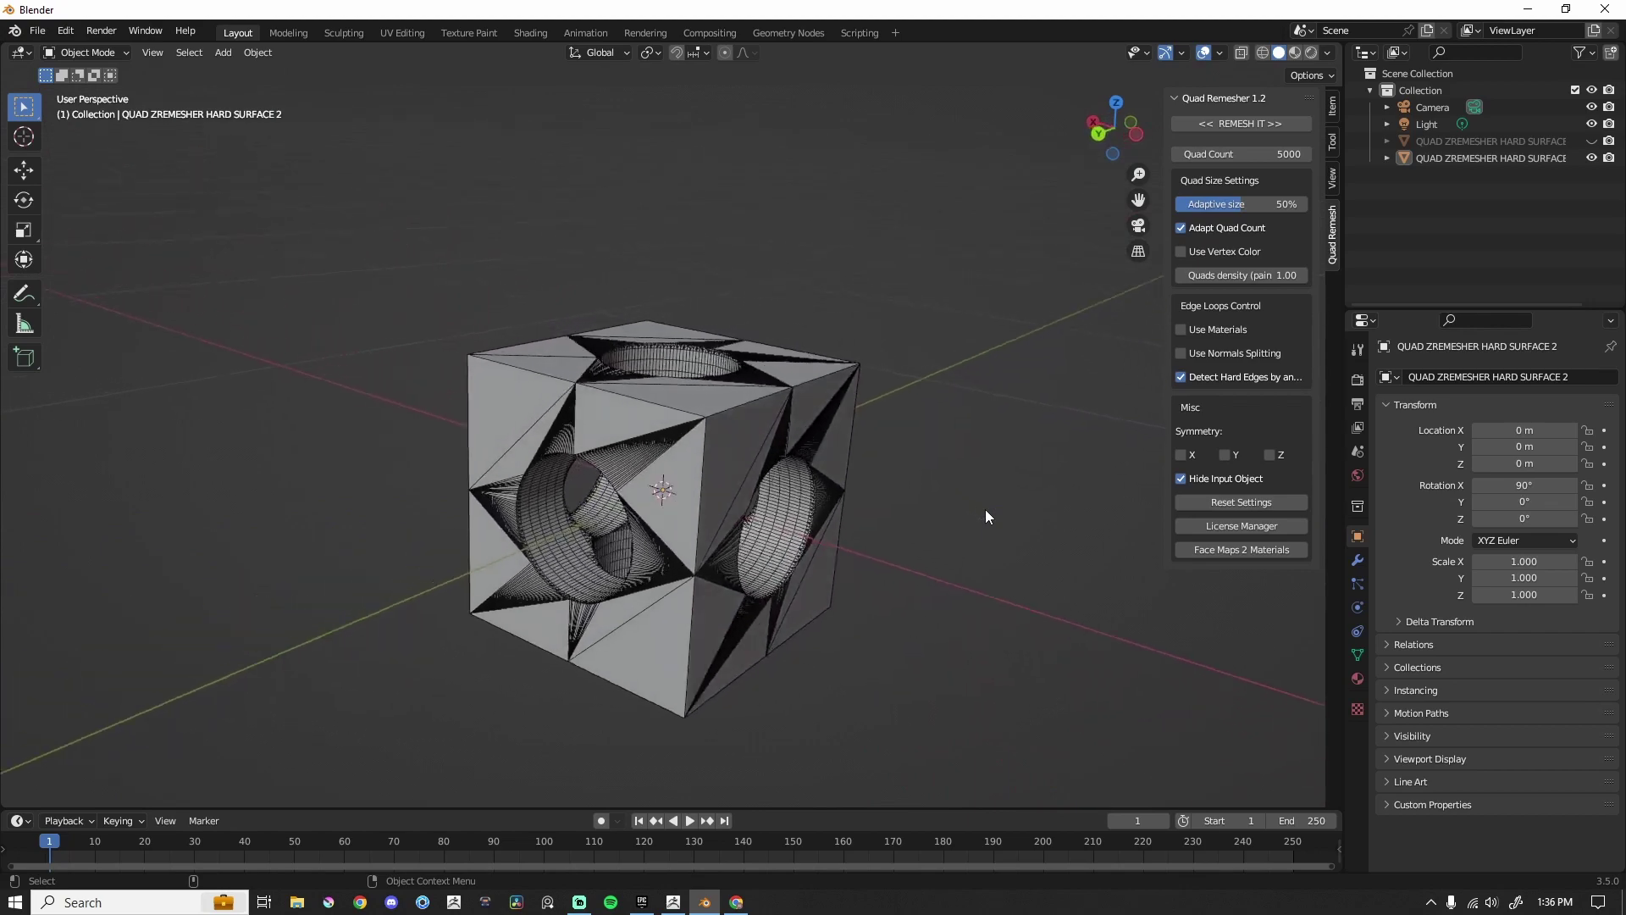
pyautogui.click(1248, 124)
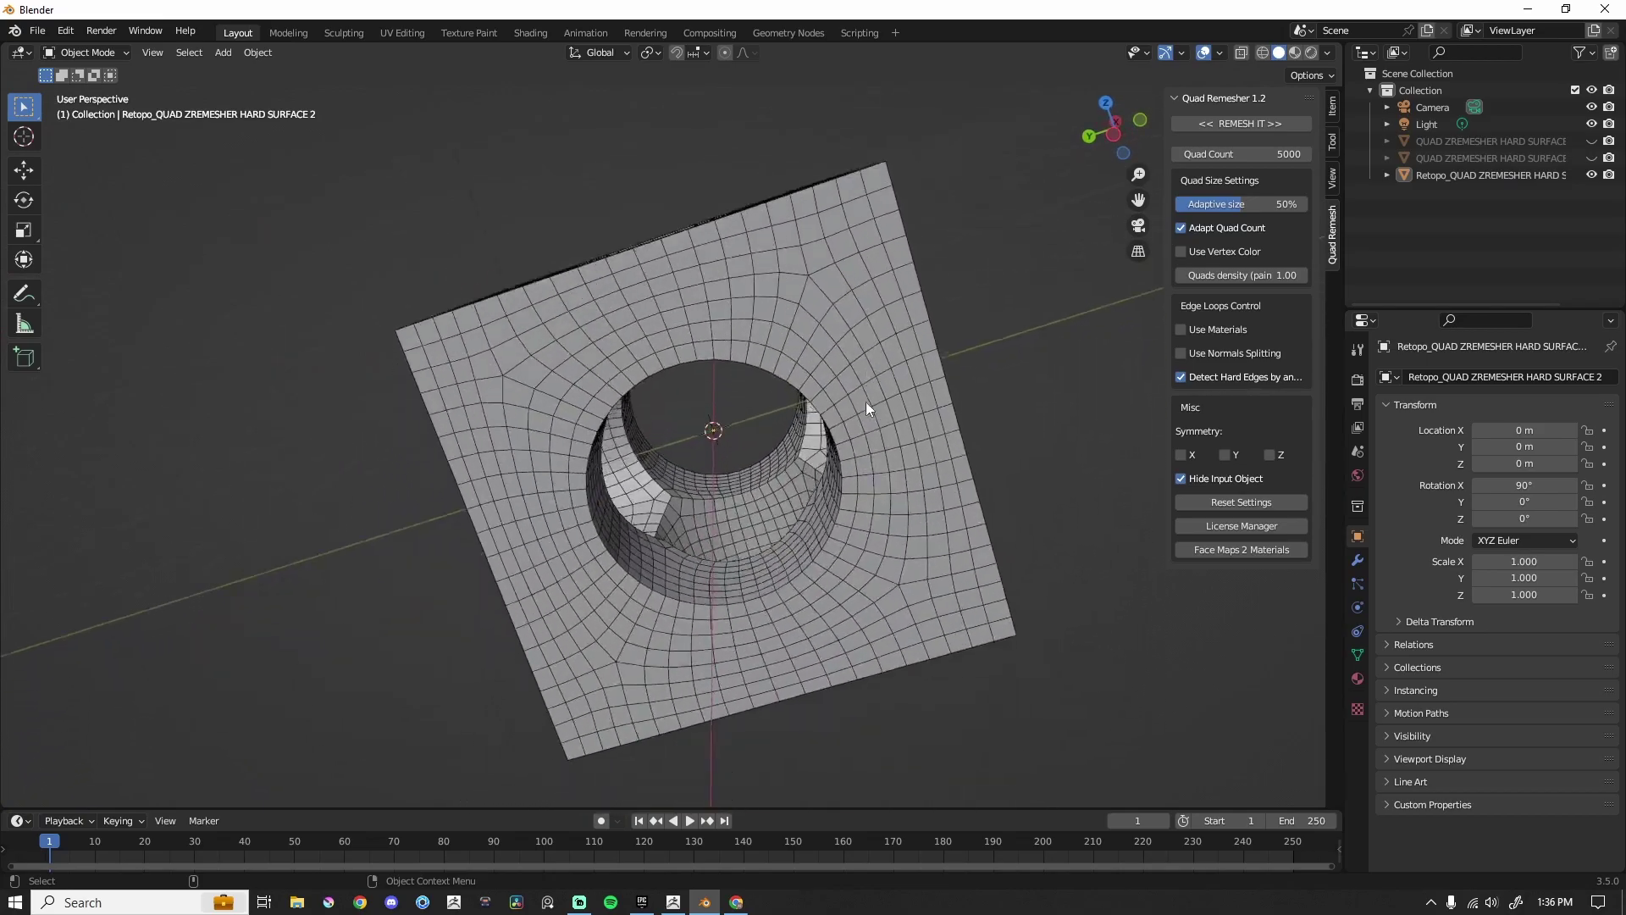
pyautogui.scroll(6, 866, 402)
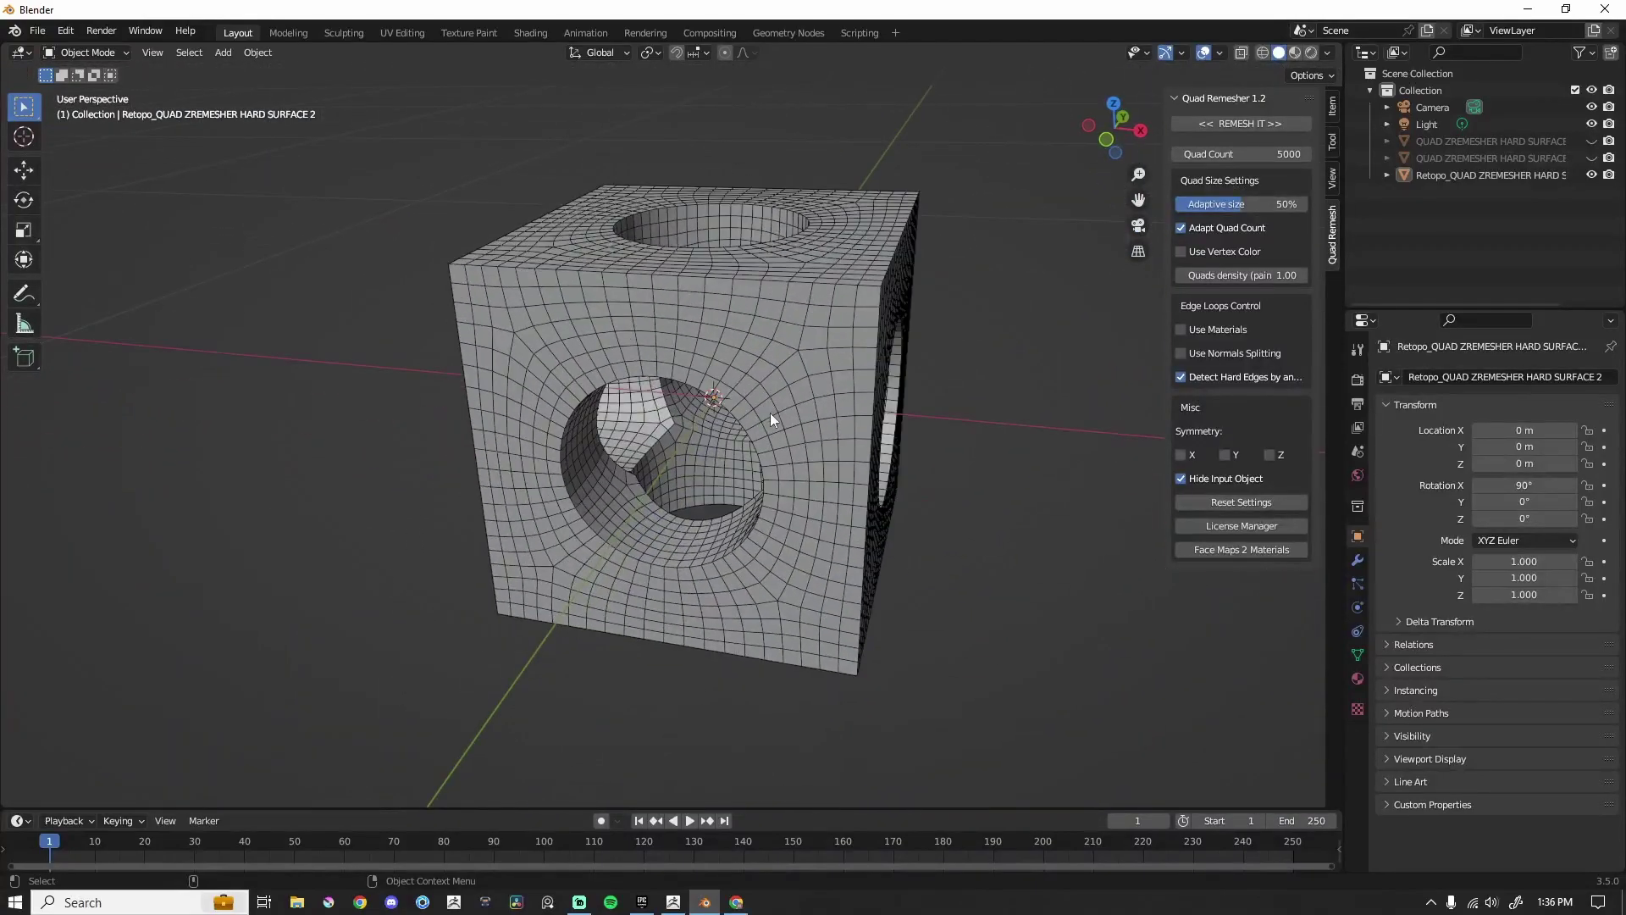
pyautogui.click(809, 361)
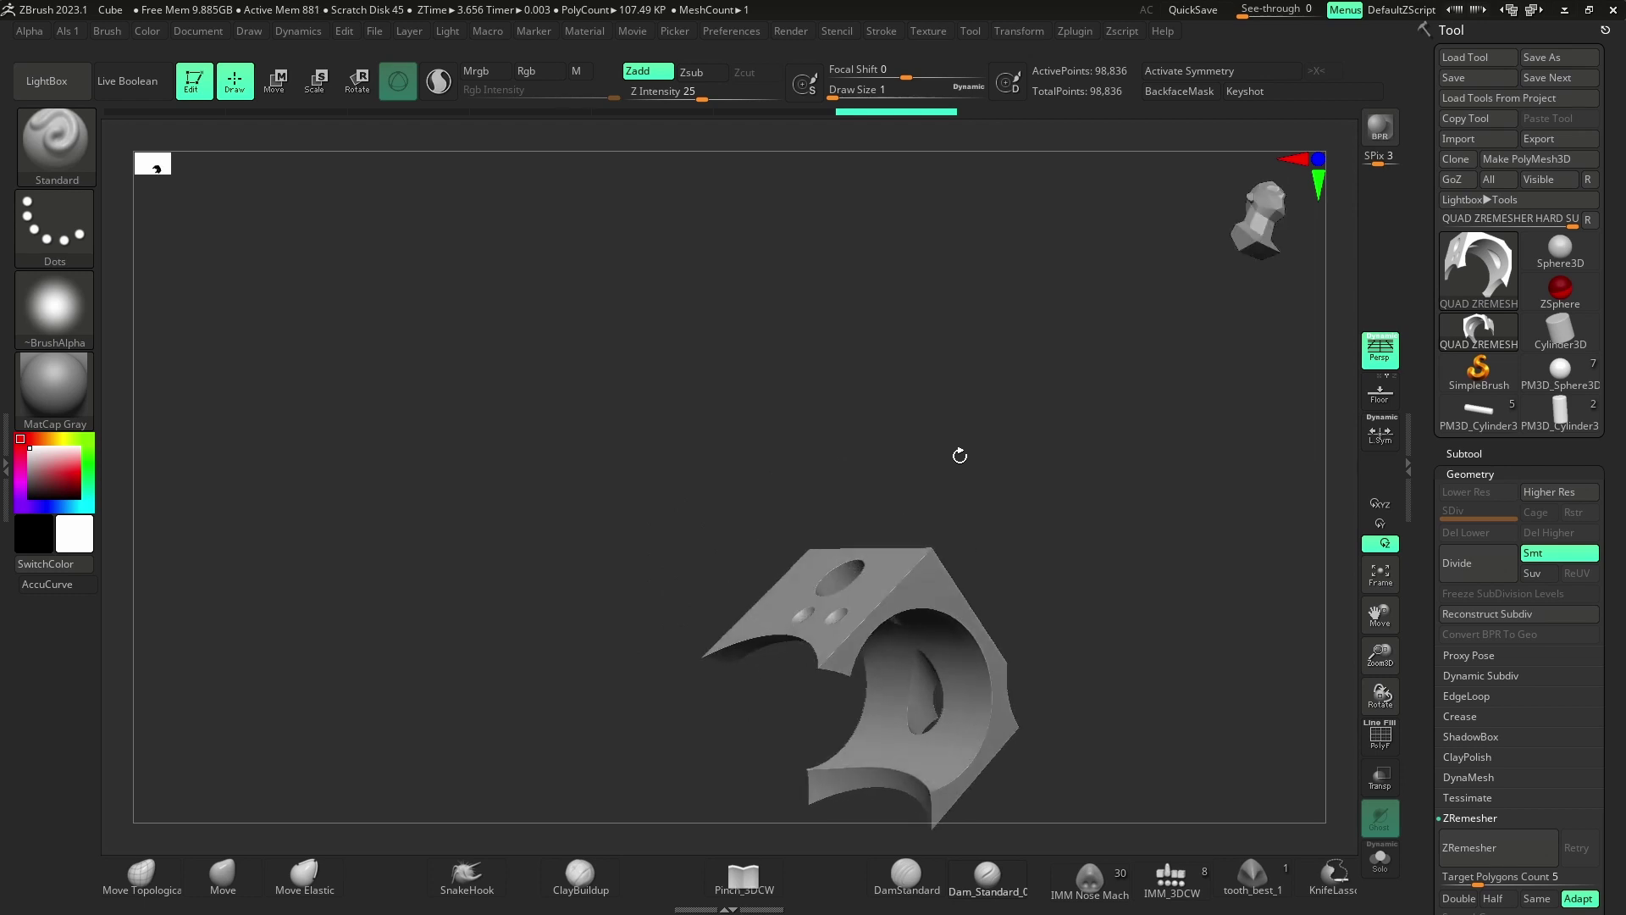
# ZRemesh the arched block with cut-outs in ZBrush using edge detection at a target polygons count of 5
pyautogui.moveTo(996, 574); pyautogui.dragTo(918, 625, button='right')
pyautogui.keyDown('ctrl'); pyautogui.moveTo(829, 496); pyautogui.dragTo(987, 553, button='right'); pyautogui.keyUp('ctrl')
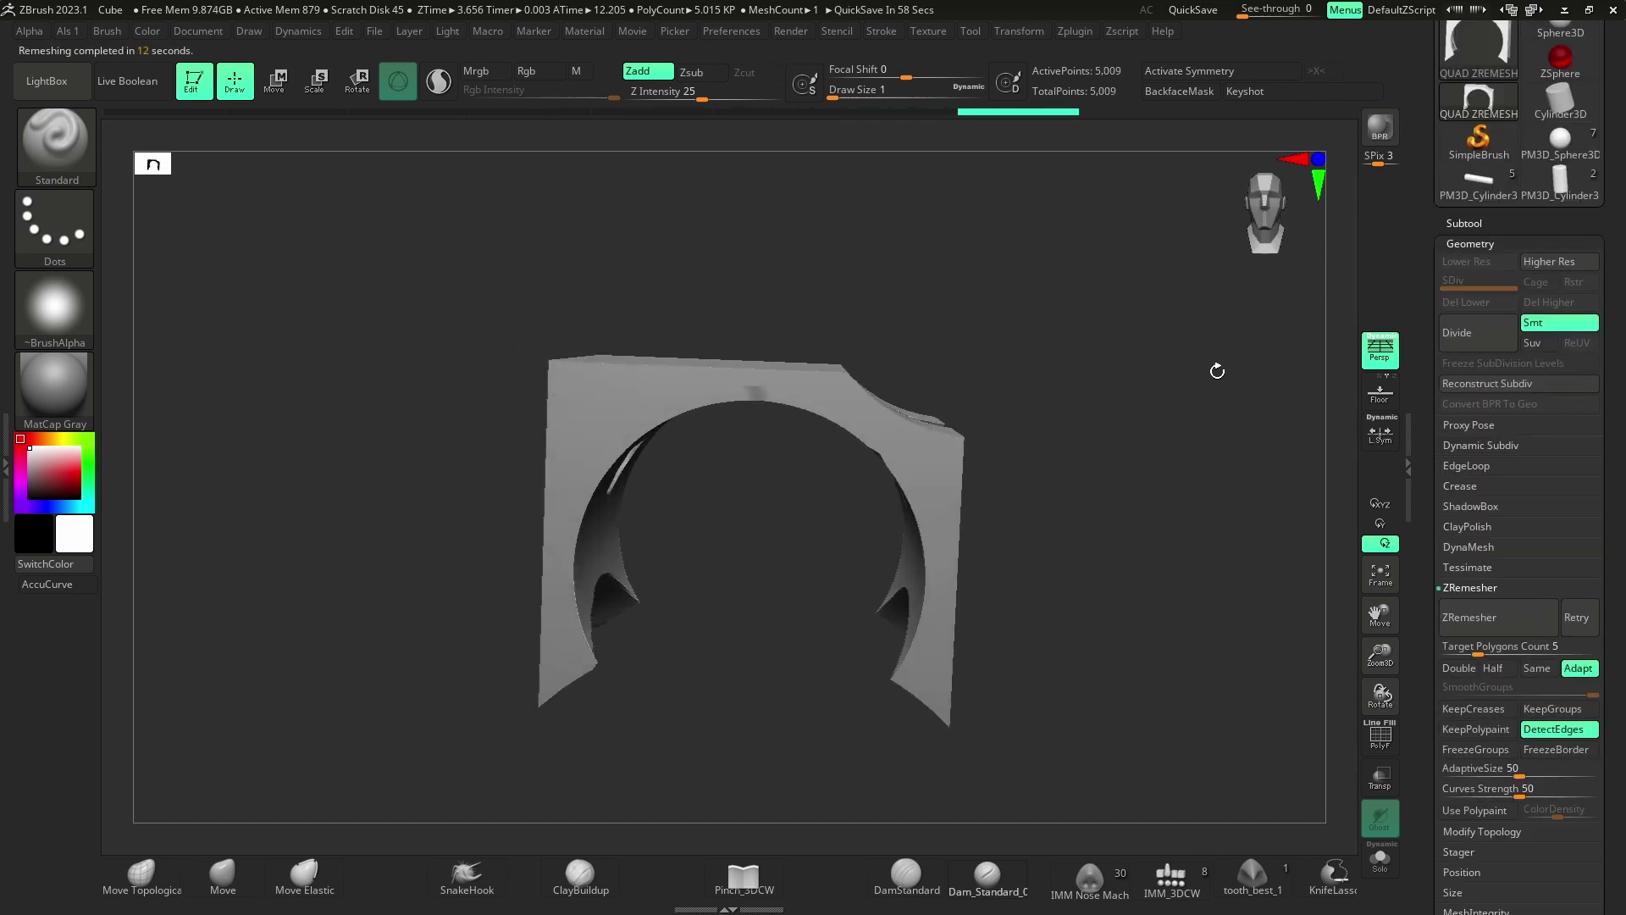
pyautogui.moveTo(870, 480); pyautogui.dragTo(364, 429, button='right')
pyautogui.keyDown('alt'); pyautogui.moveTo(785, 443); pyautogui.dragTo(794, 391, button='right'); pyautogui.keyUp('alt')
pyautogui.moveTo(818, 517)
pyautogui.mouseDown()
pyautogui.moveTo(828, 497)
pyautogui.moveTo(665, 363)
pyautogui.moveTo(684, 362)
pyautogui.moveTo(690, 385)
pyautogui.mouseUp()
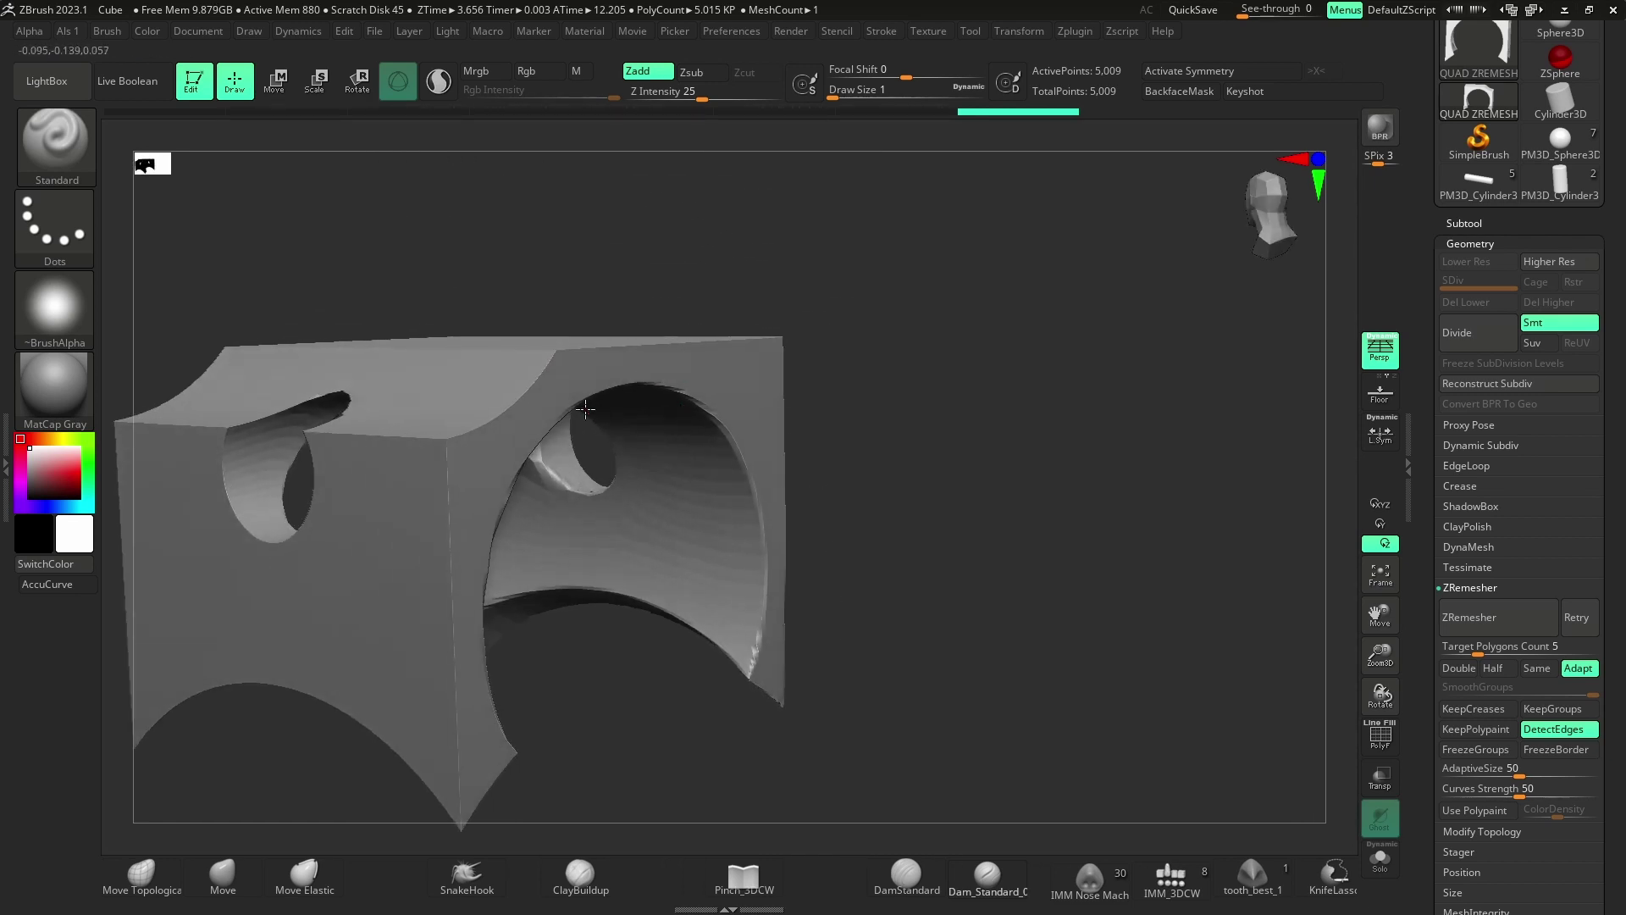
# Examine the remeshed arched block's edges and holes with the polyframe on and off
pyautogui.click(1380, 735)
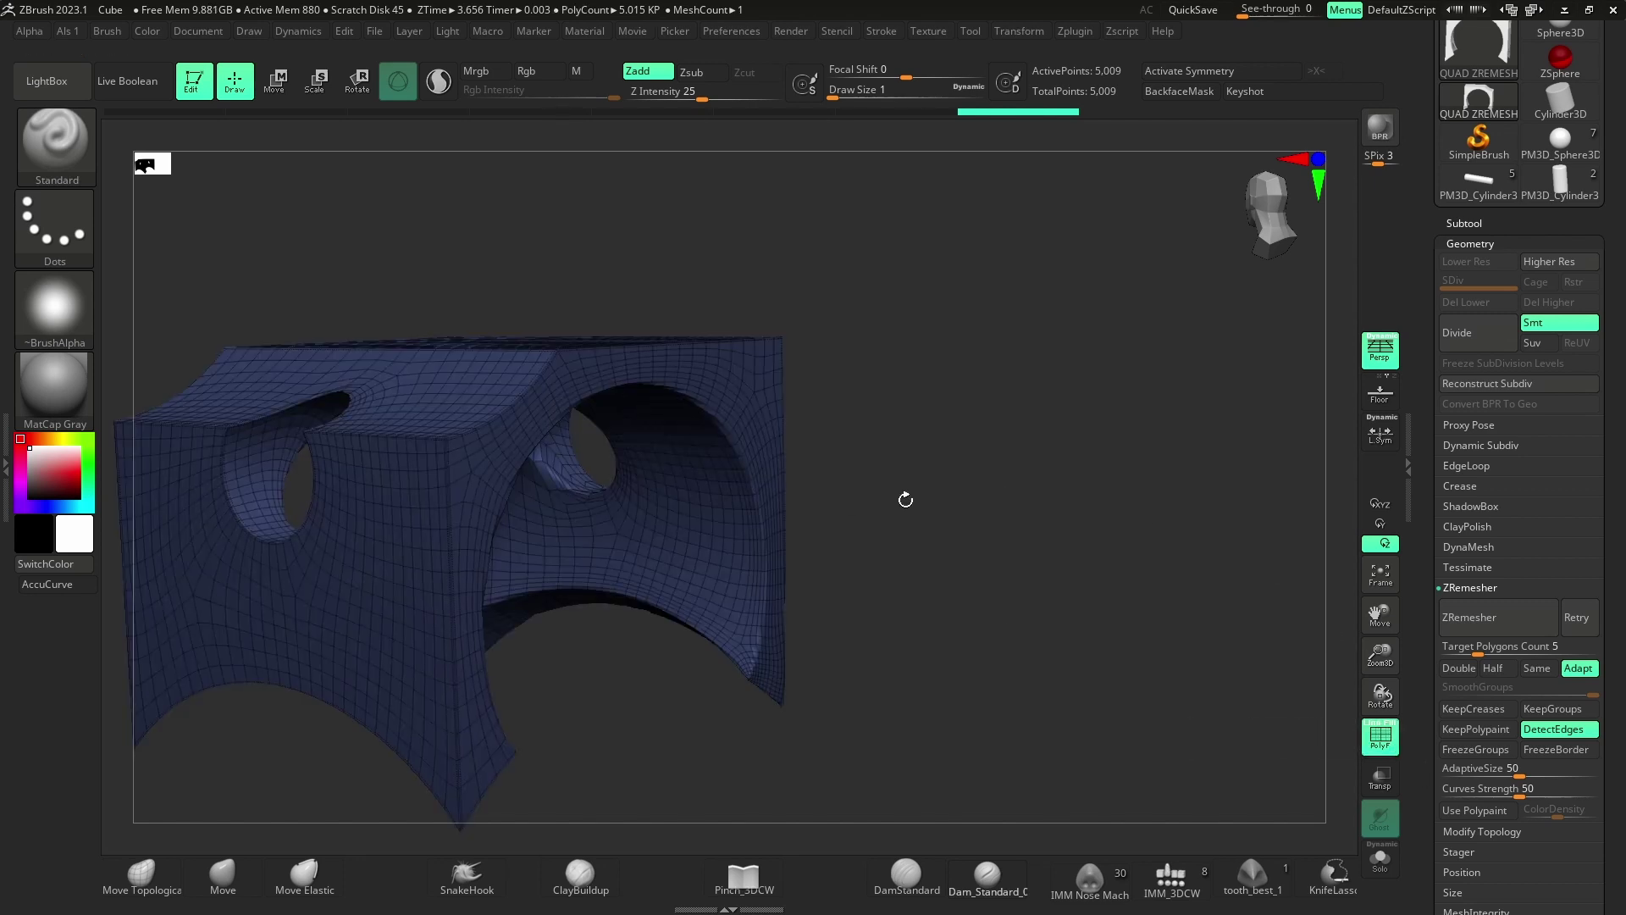
pyautogui.moveTo(906, 500); pyautogui.dragTo(929, 501)
pyautogui.click(1380, 734)
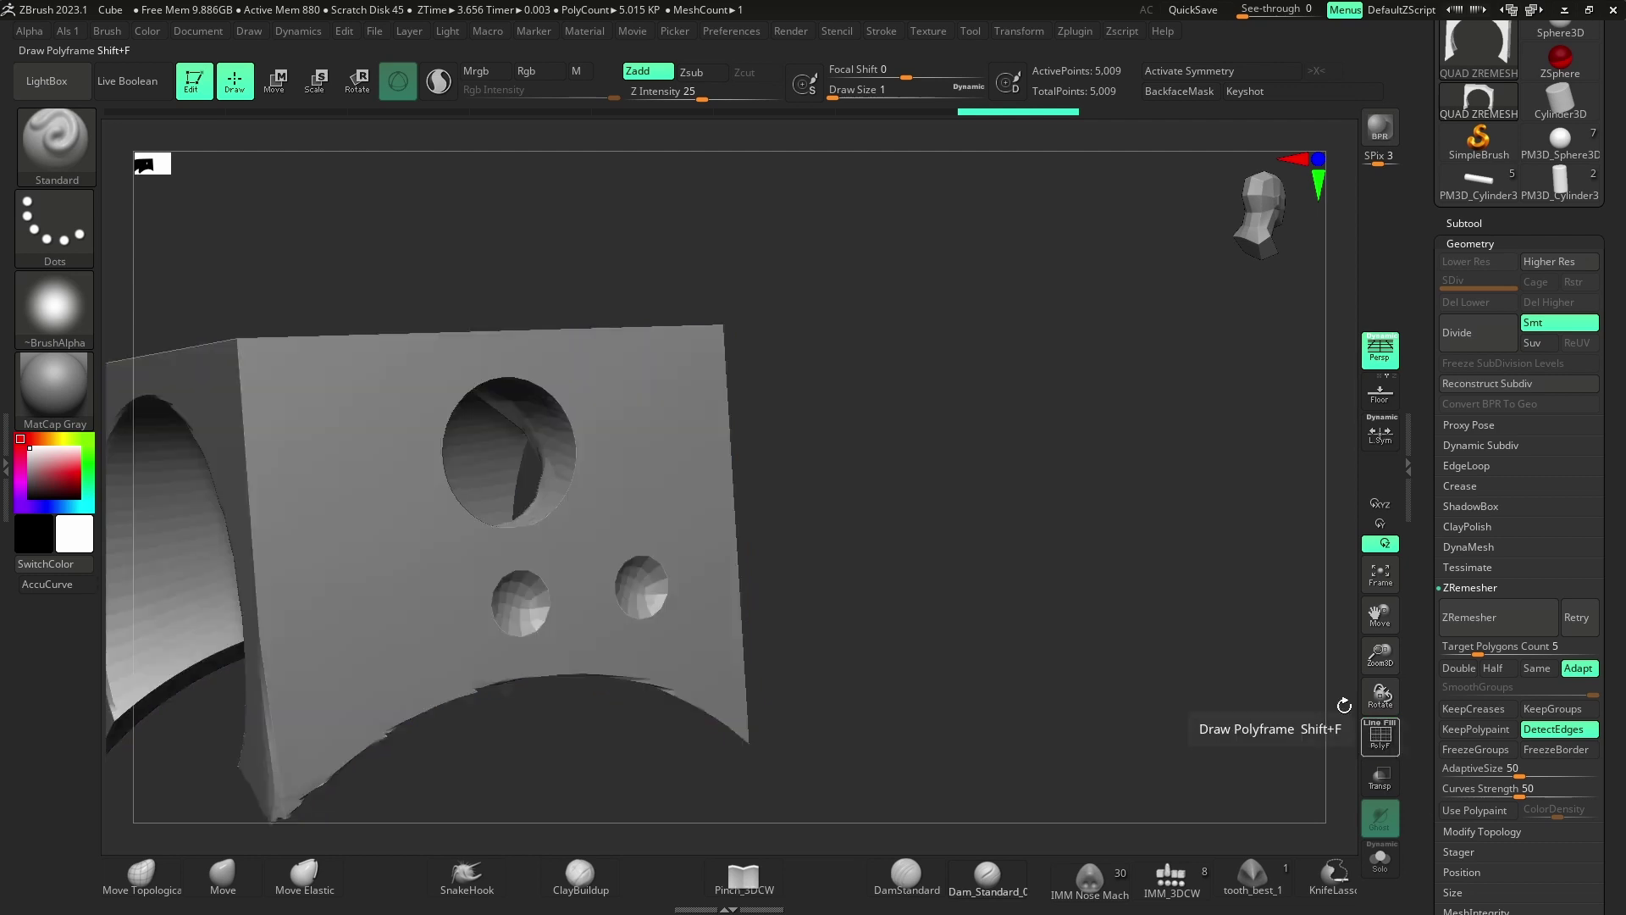
pyautogui.moveTo(1344, 705); pyautogui.dragTo(659, 607)
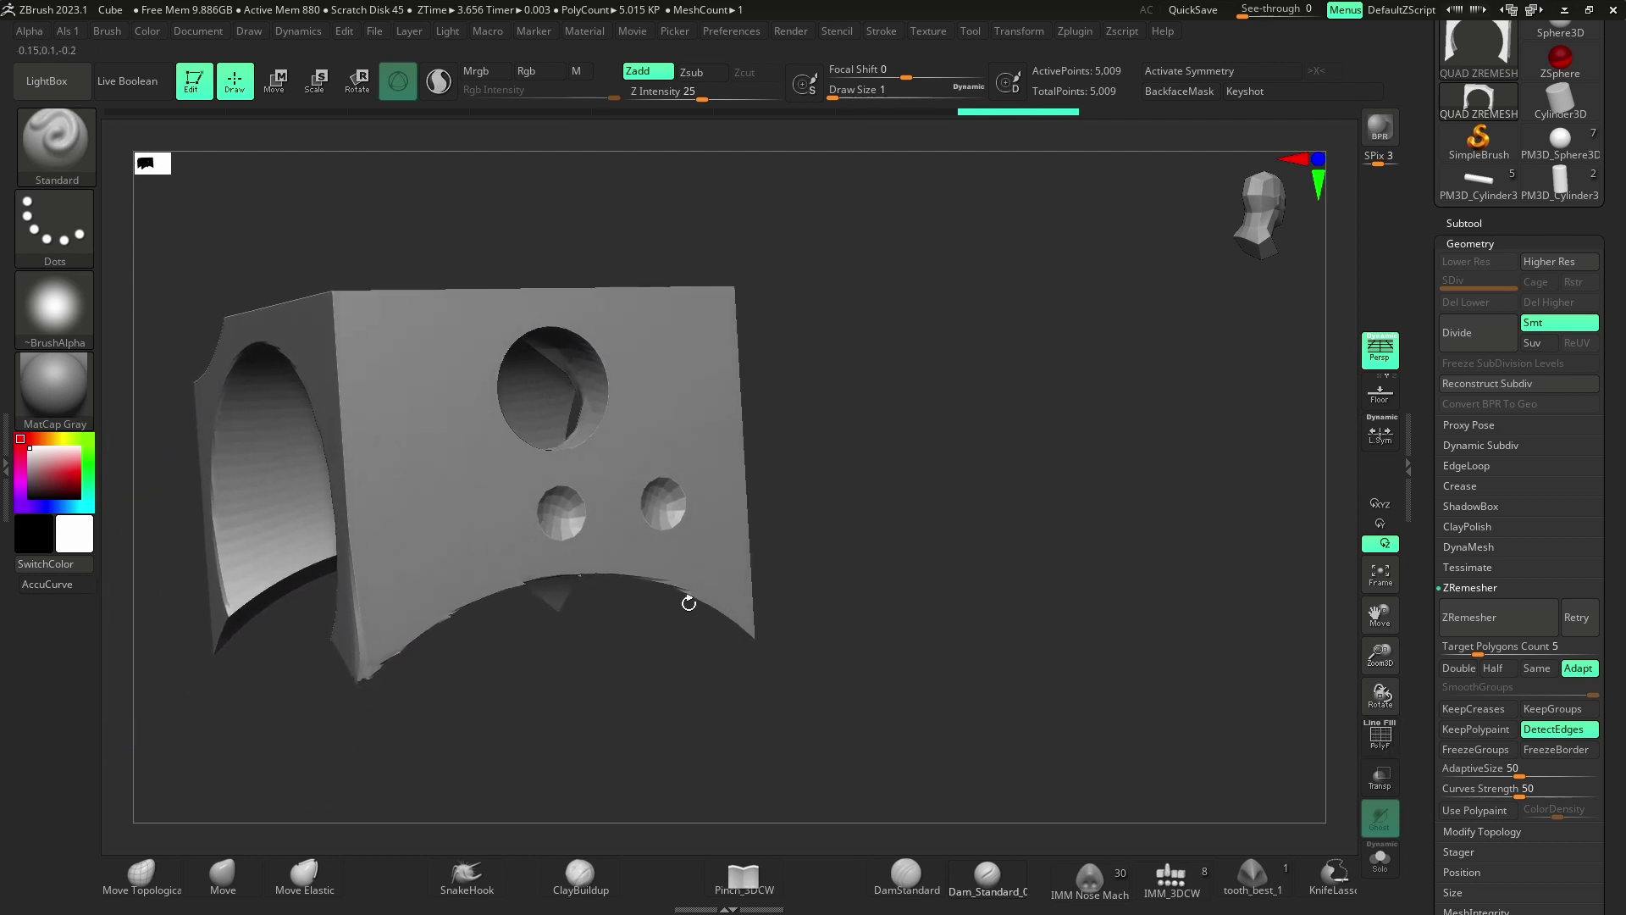
pyautogui.moveTo(792, 559); pyautogui.dragTo(792, 558)
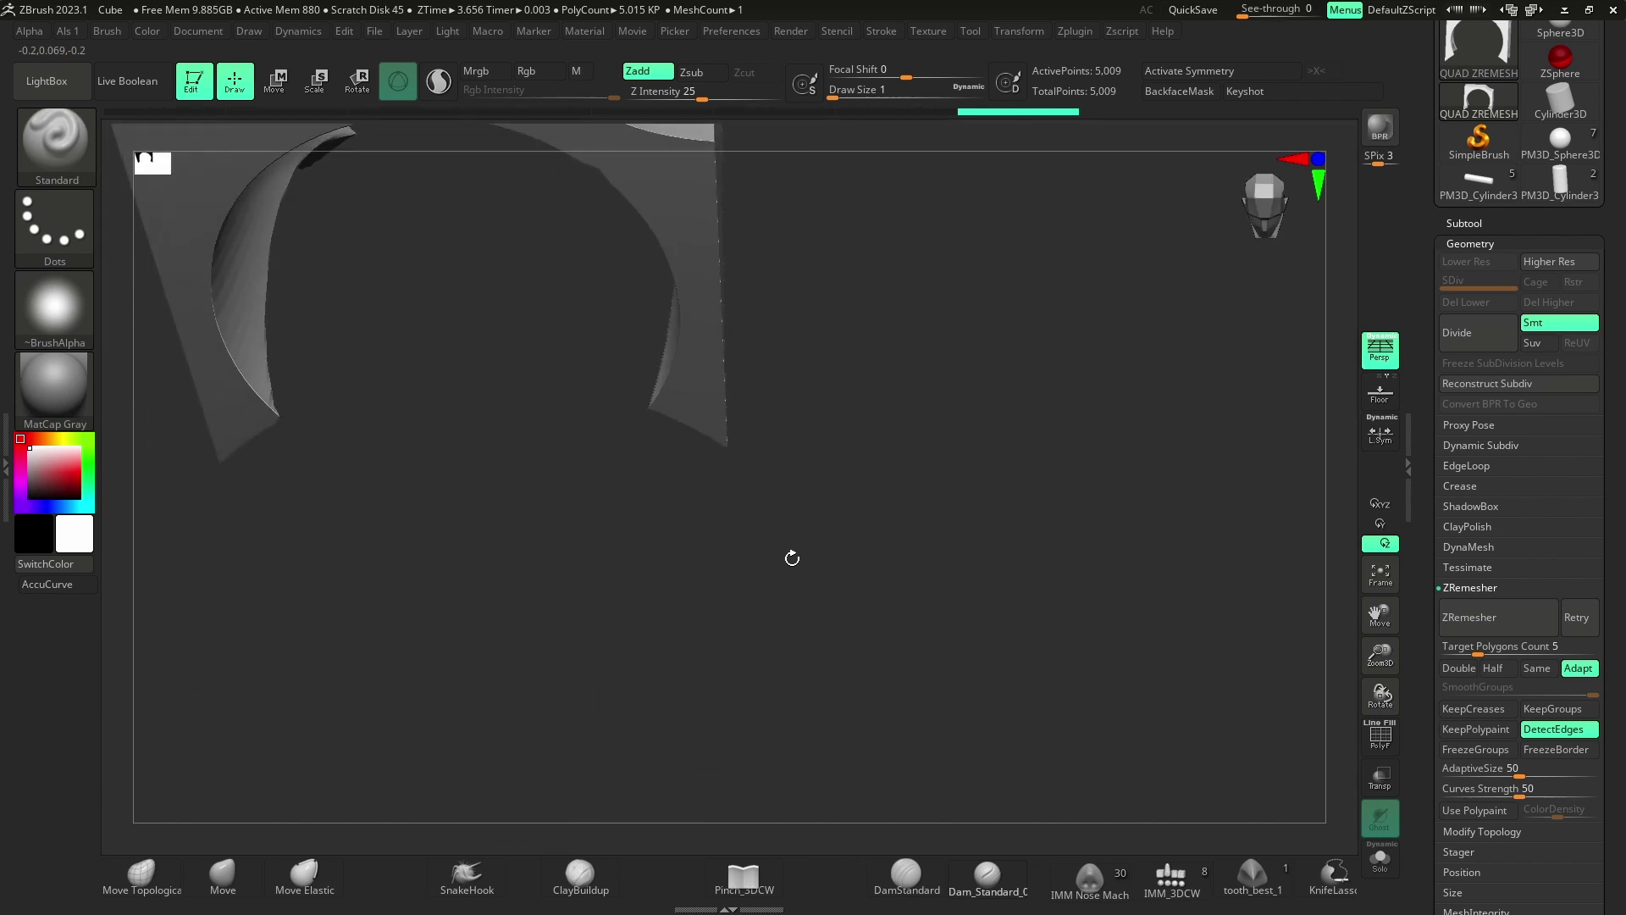
# Switch to Blender, remesh the arched block with Quad Remesher at 5000 quads with hard-edge detection, and check its topology
pyautogui.press('super')
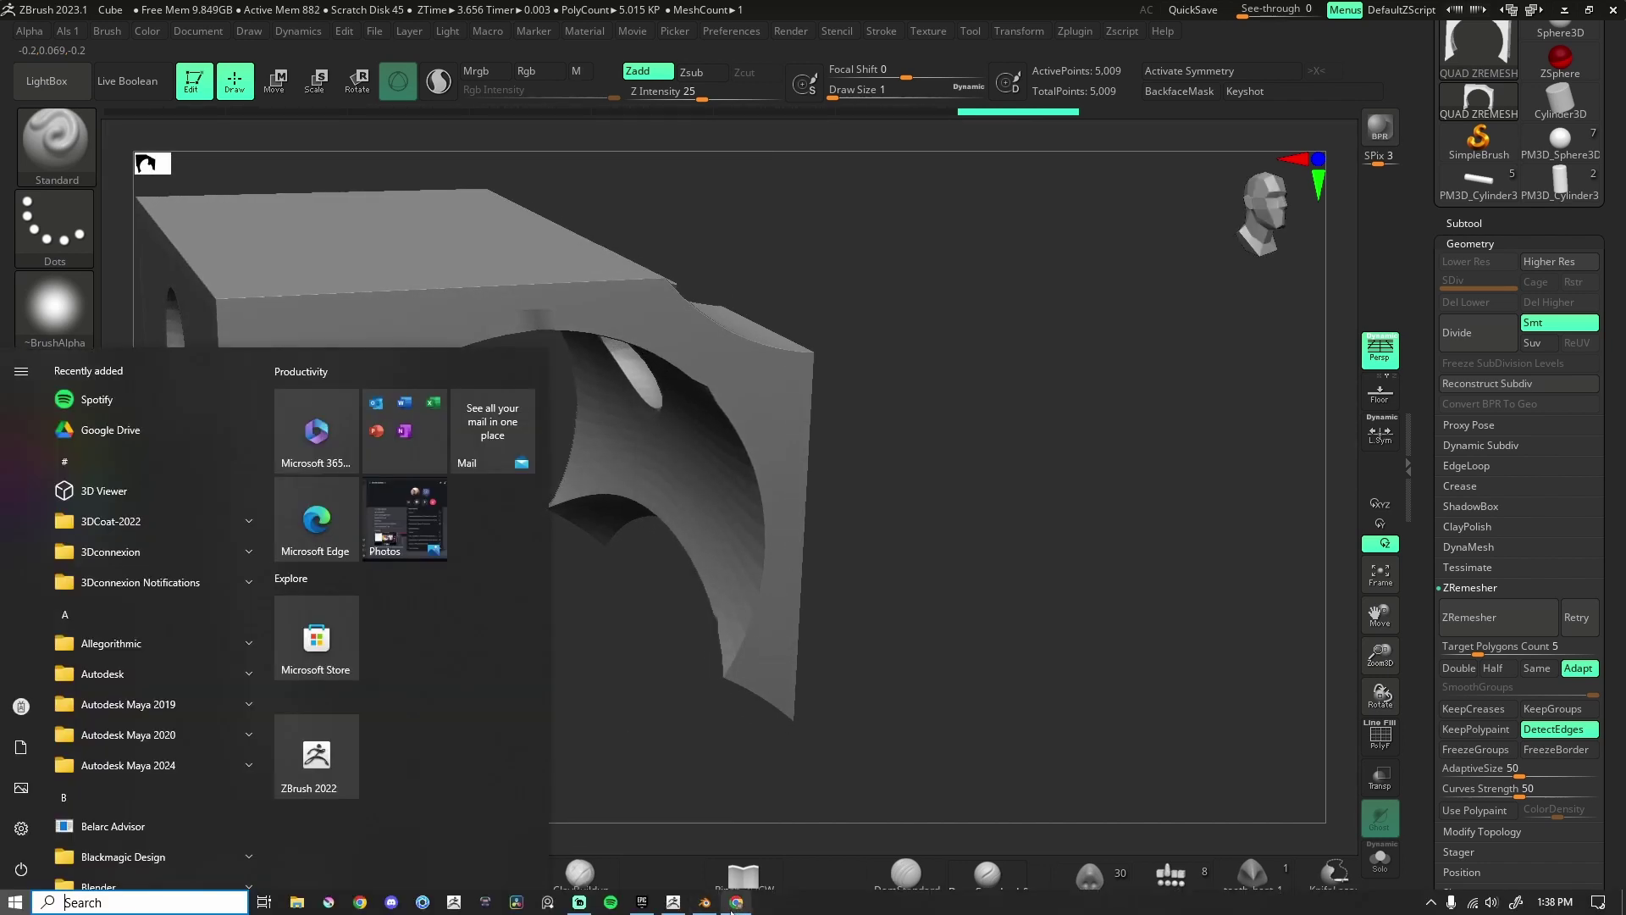
pyautogui.click(704, 902)
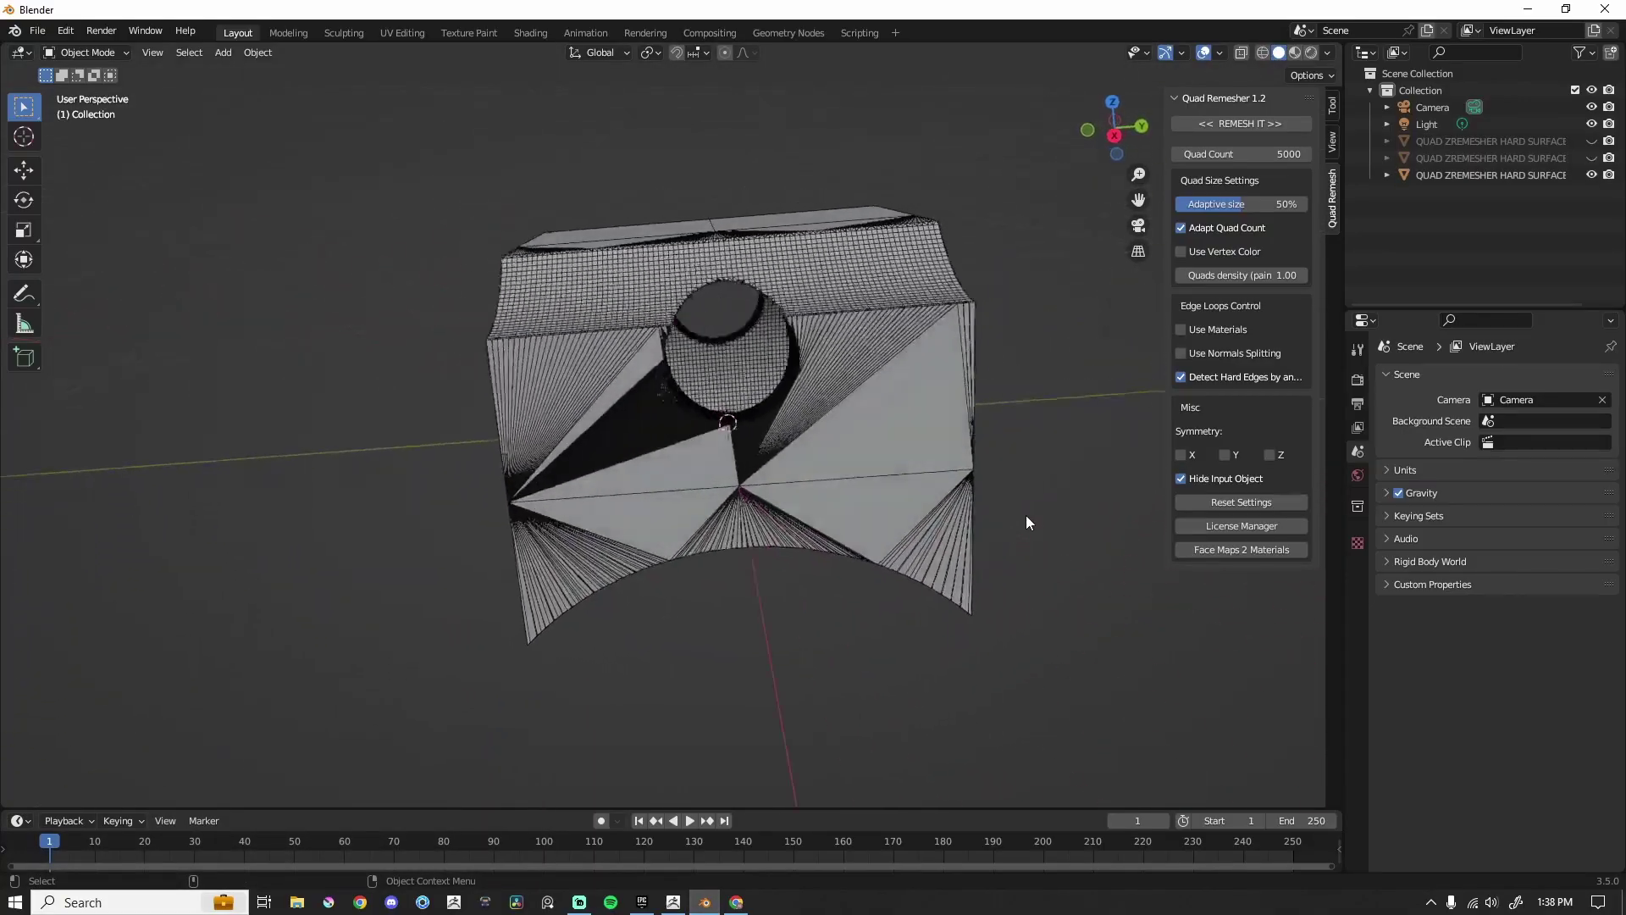
pyautogui.click(915, 338)
pyautogui.click(1232, 124)
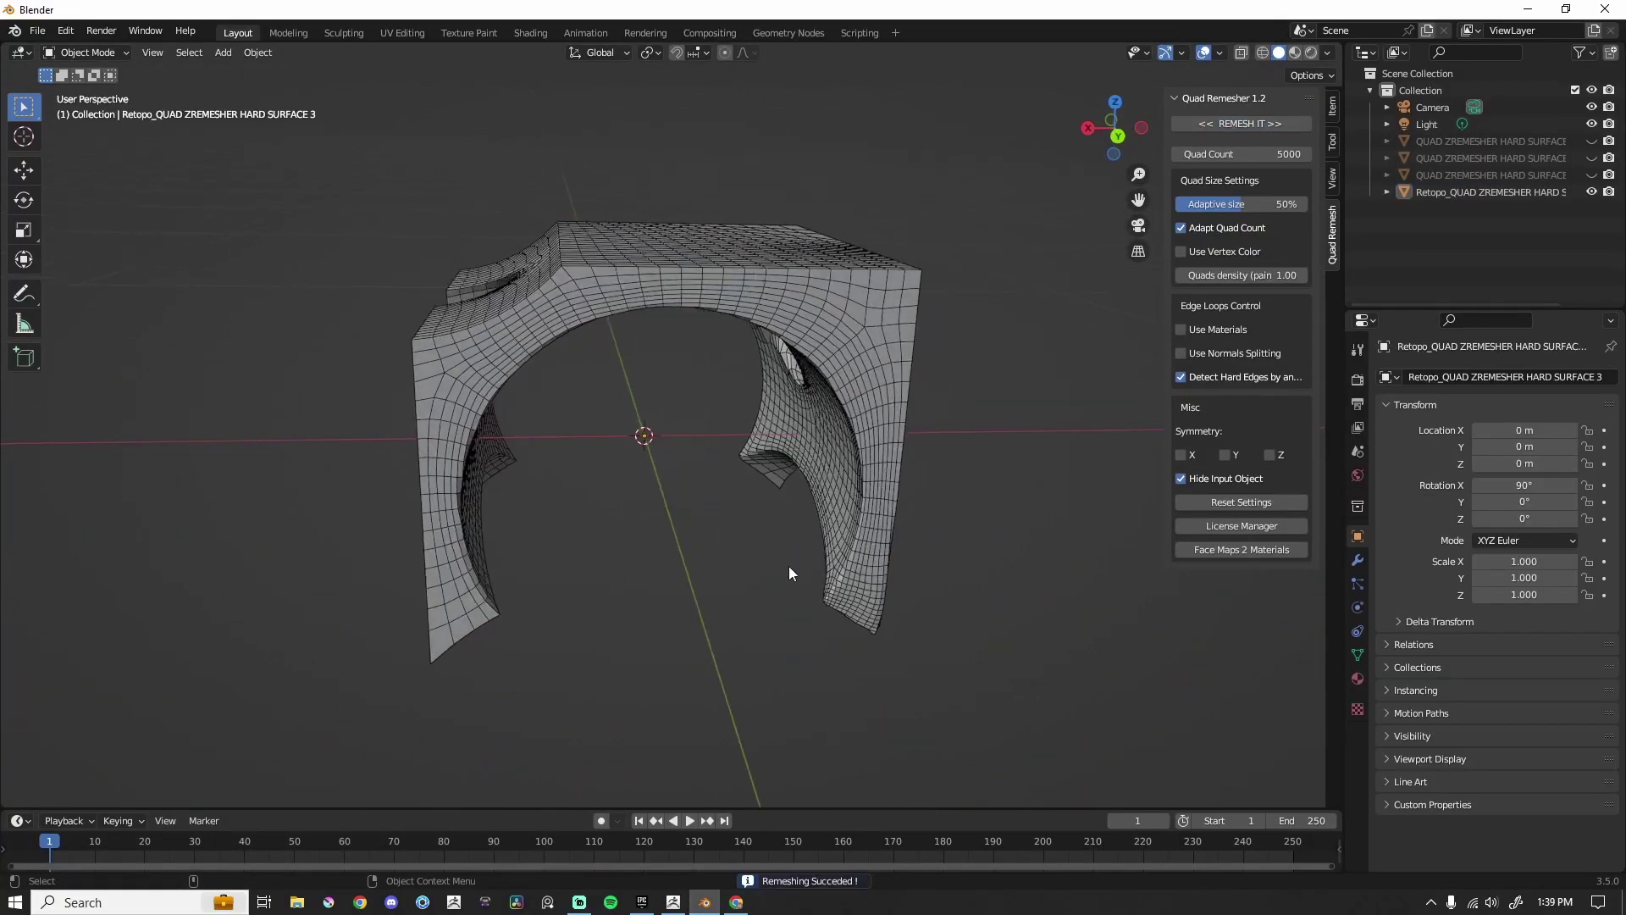
pyautogui.moveTo(790, 566); pyautogui.dragTo(790, 566, button='middle')
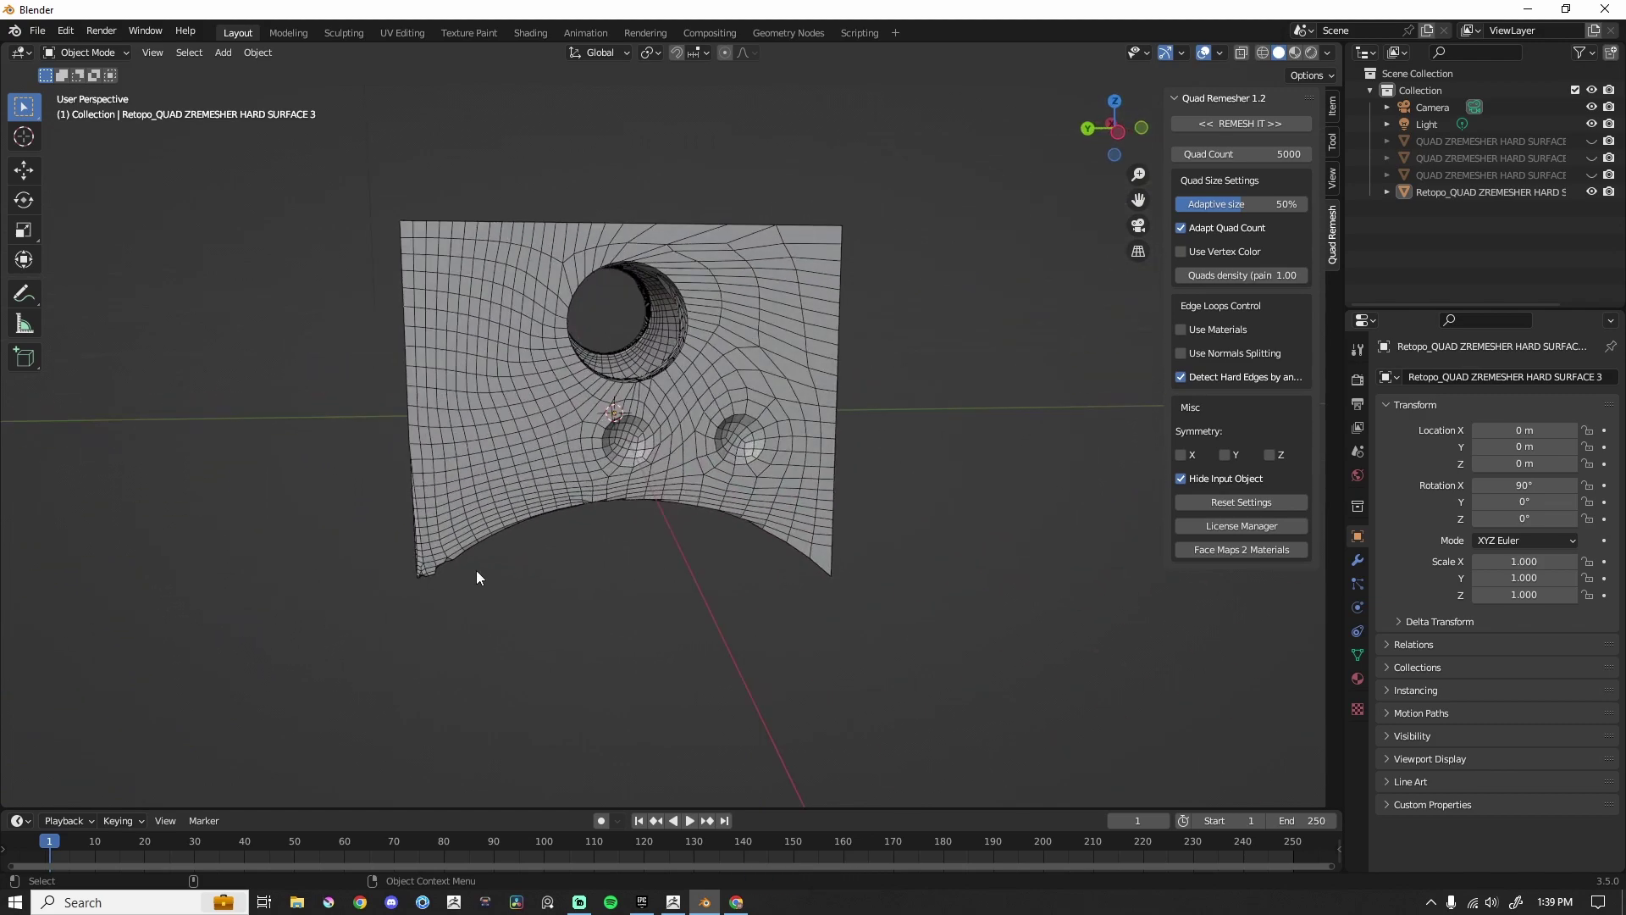